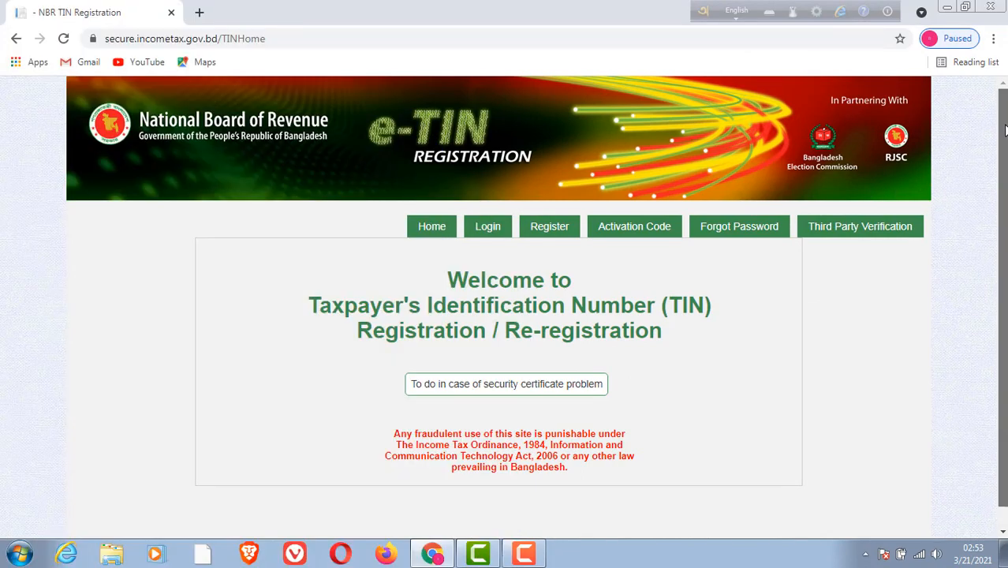
Open the account registration form from the e-TIN home page.
left_click_drag(1004, 130, 1006, 142)
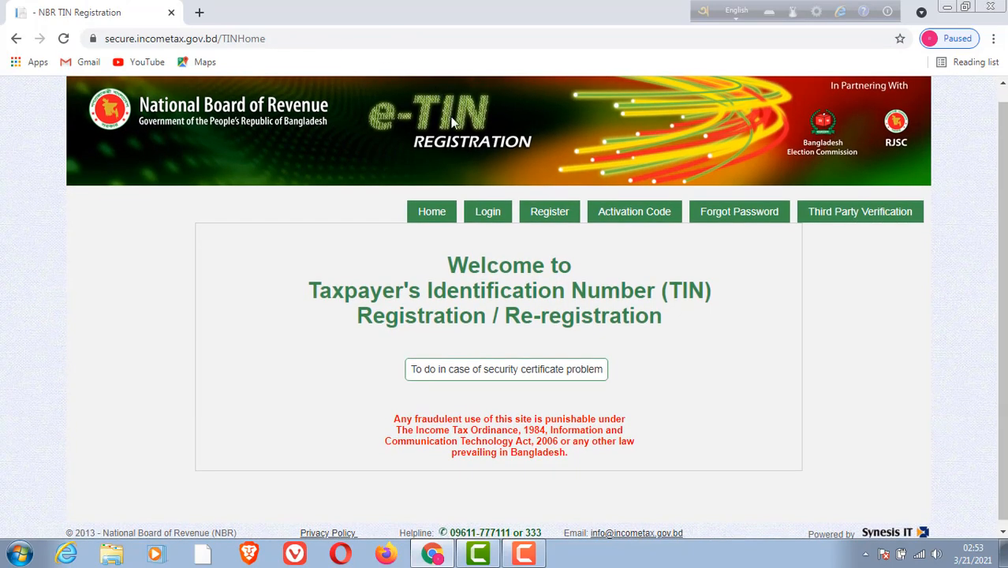
left_click(548, 215)
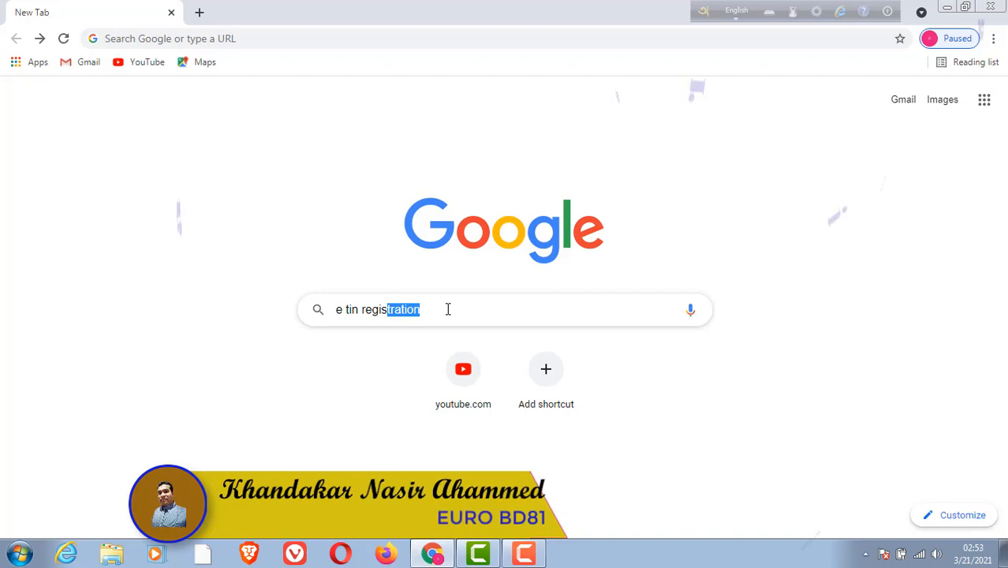
Find the secure.incometax.gov.bd site by searching Google for "e tin registration" and open its account registration form.
left_click(448, 309)
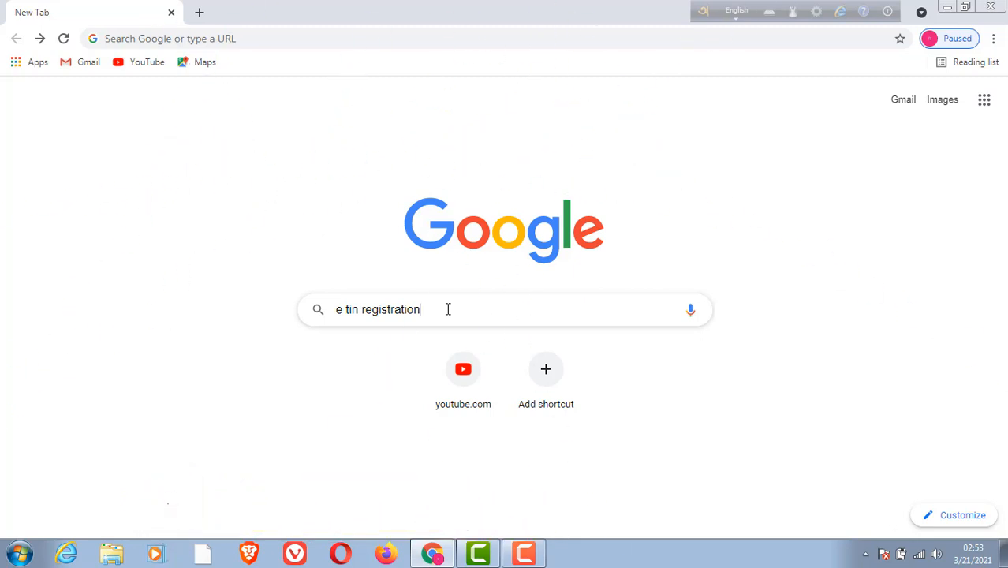
key("Return")
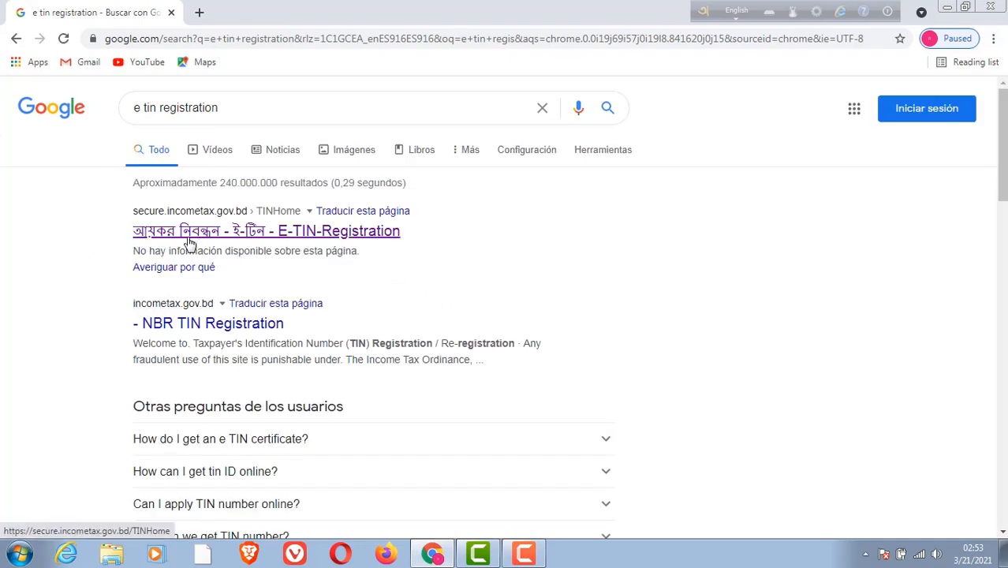
left_click(282, 238)
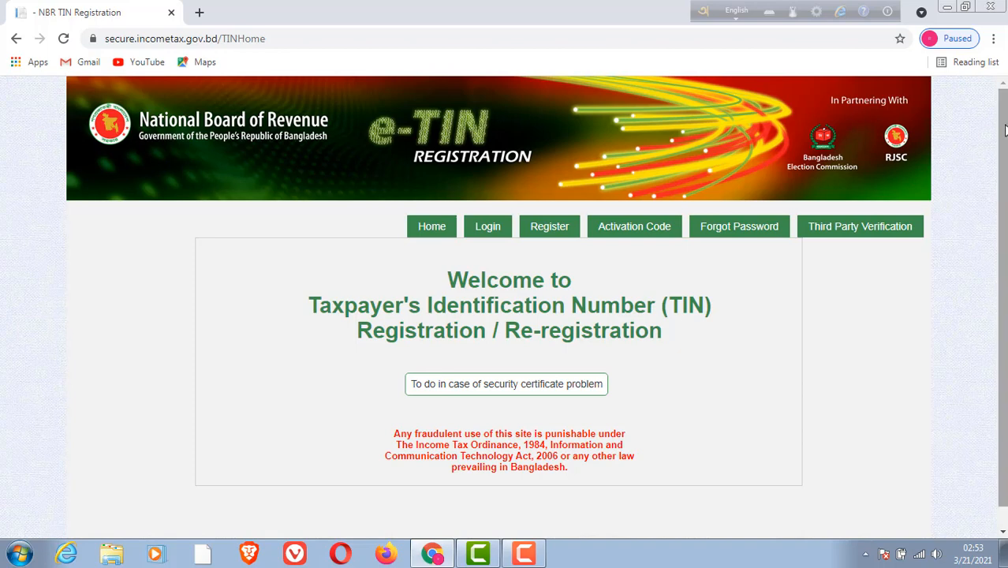
left_click_drag(1006, 130, 1006, 143)
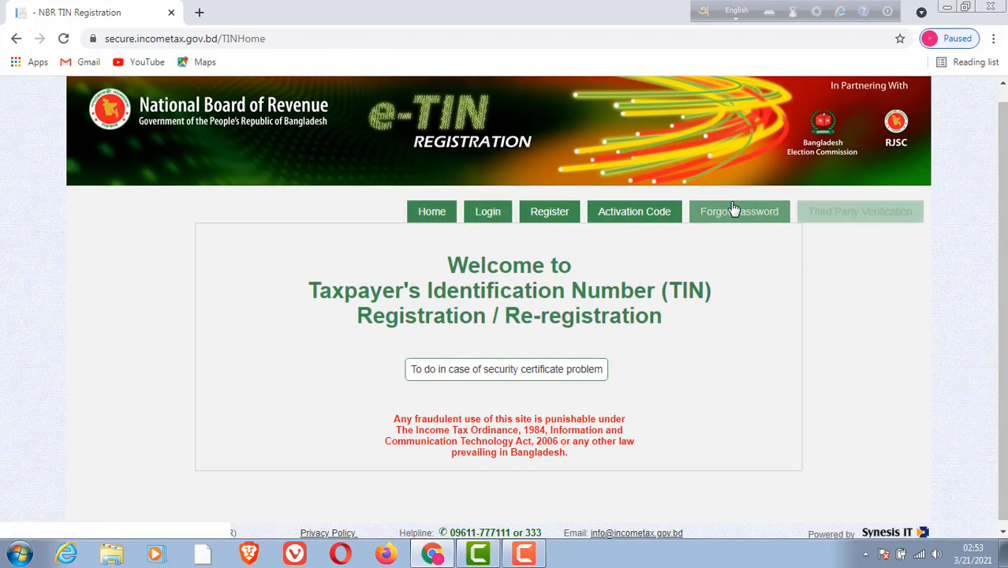
left_click(550, 214)
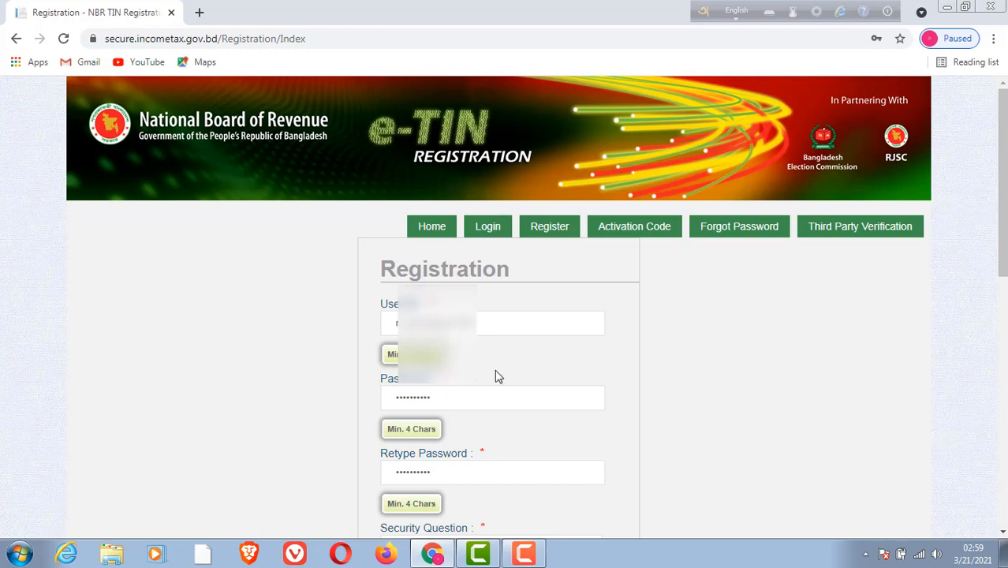
Review the filled-in registration form from the user ID through the verification letters, including the list of available security questions.
scroll(495, 376, "down", 1)
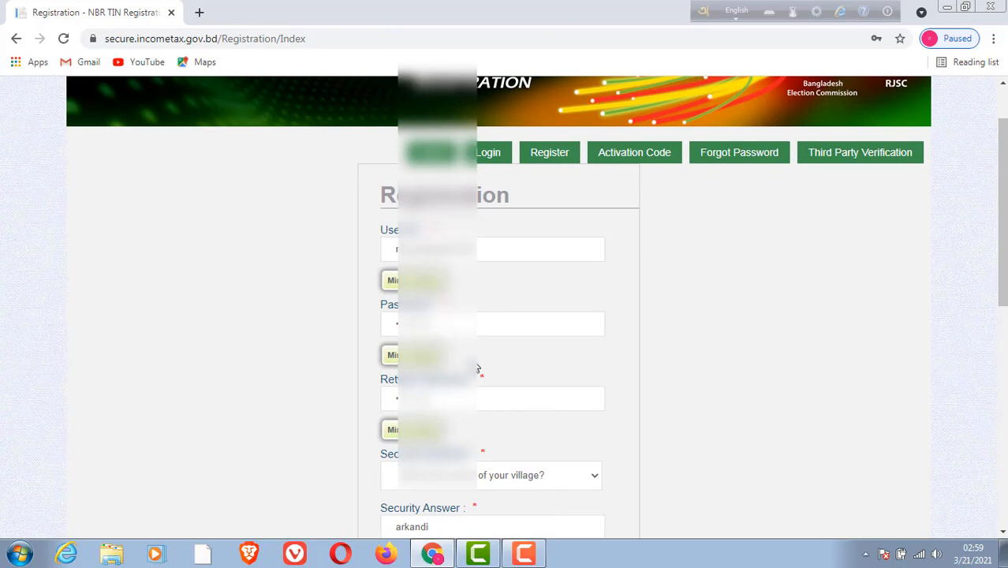
scroll(450, 404, "down", 1)
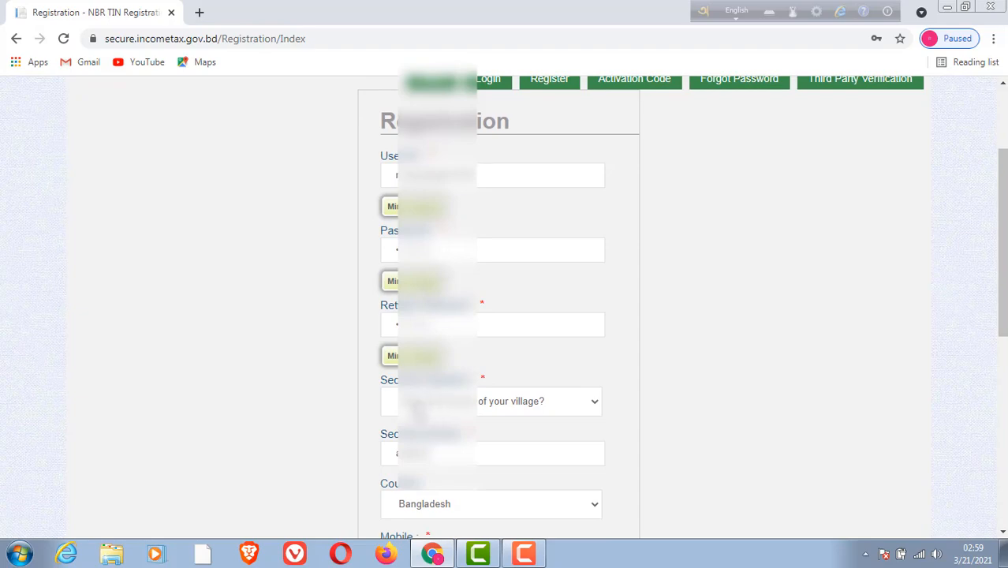
left_click(592, 409)
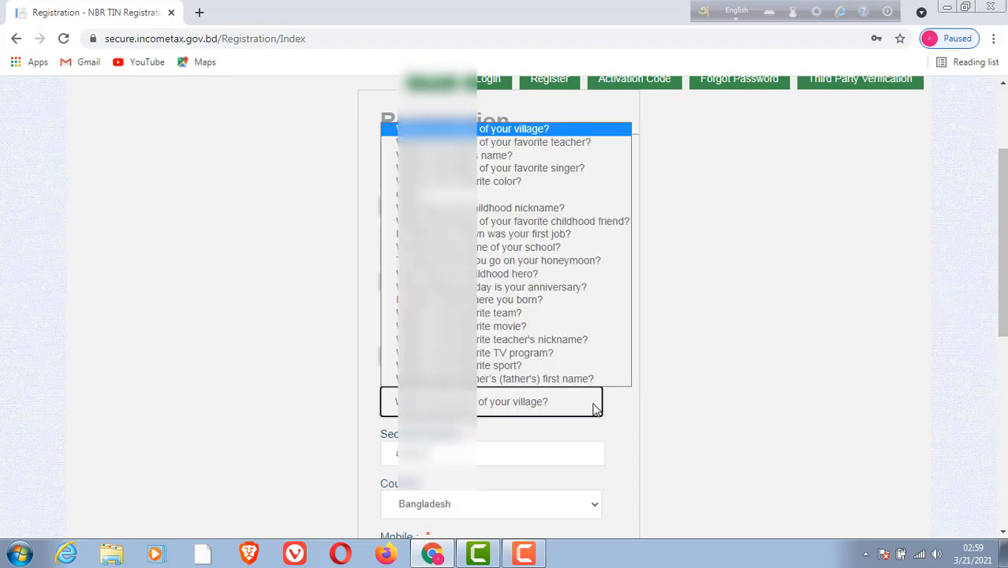
left_click(595, 408)
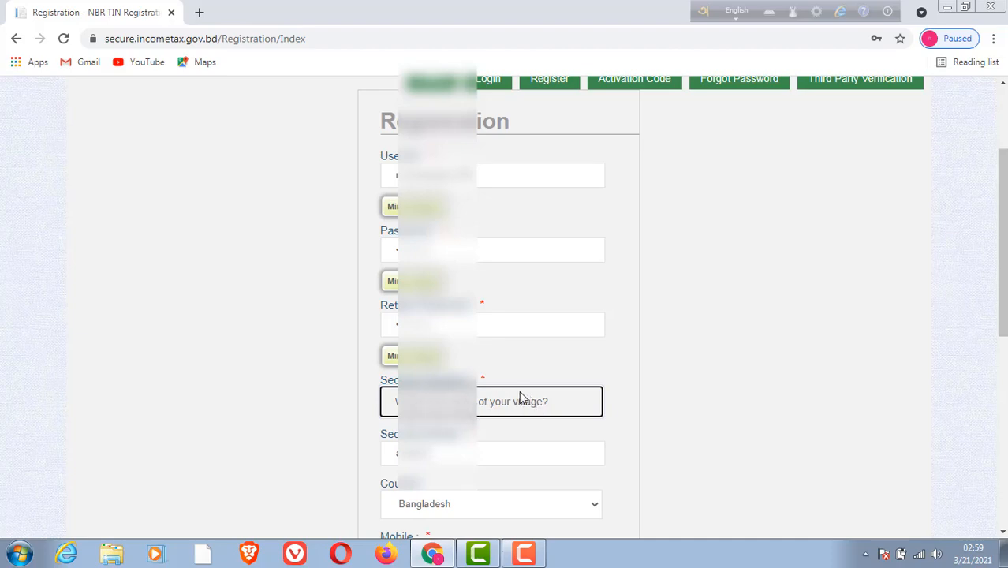
scroll(520, 397, "down", 1)
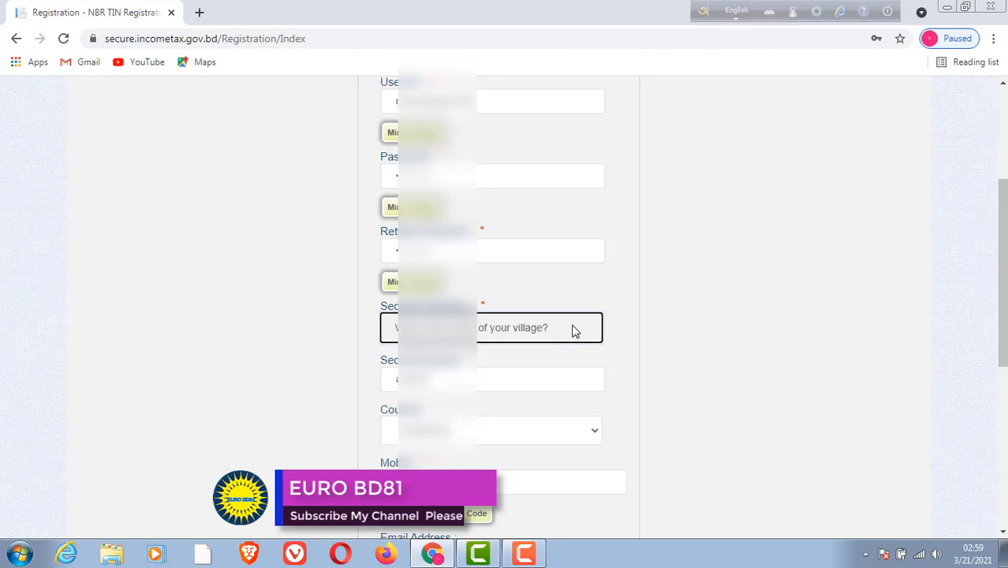
scroll(546, 380, "down", 1)
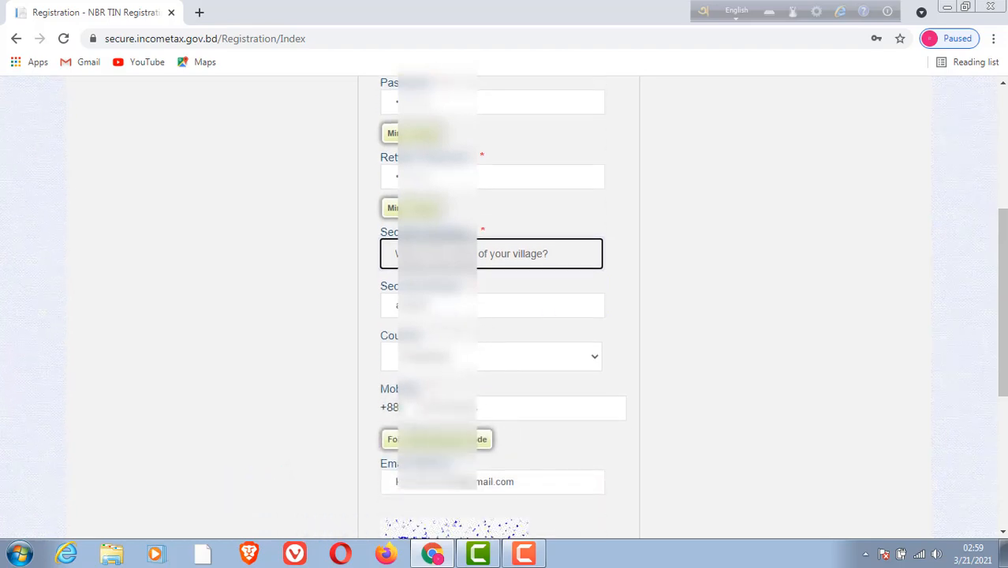
scroll(503, 439, "down", 1)
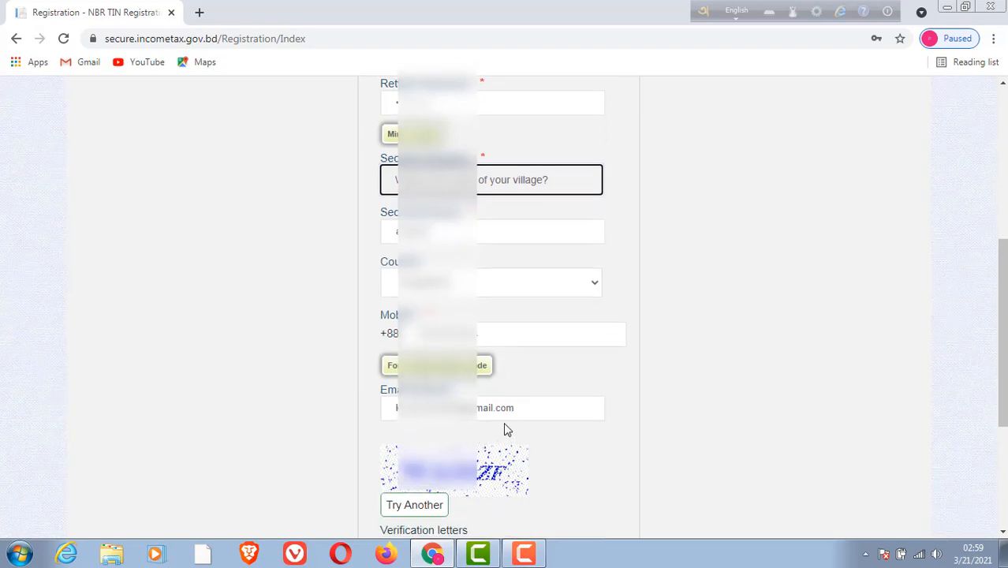
scroll(506, 422, "down", 1)
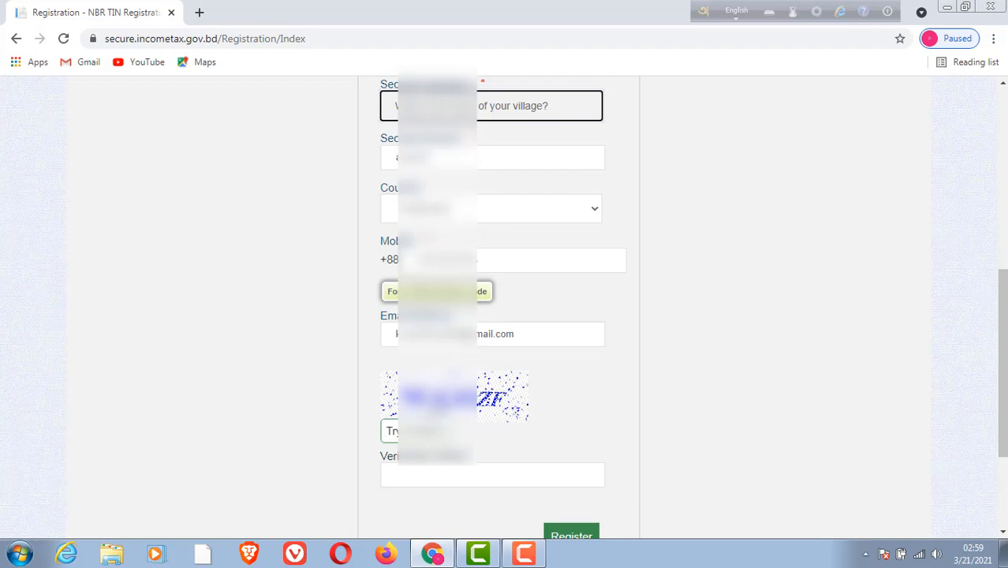
scroll(584, 359, "up", 5)
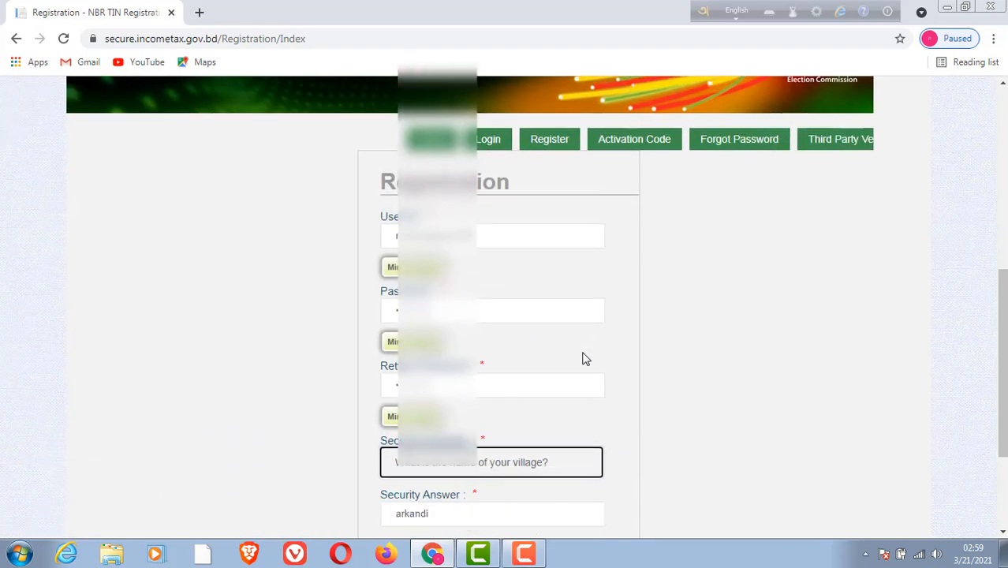
Enter the verification letters from the captcha image and submit the registration form.
scroll(584, 359, "down", 2)
scroll(583, 350, "down", 4)
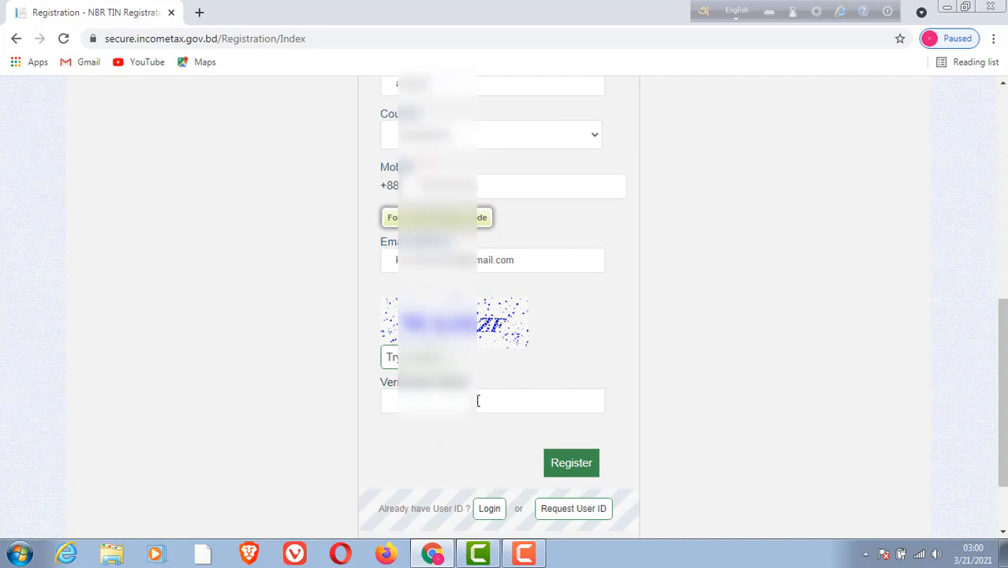
left_click(478, 400)
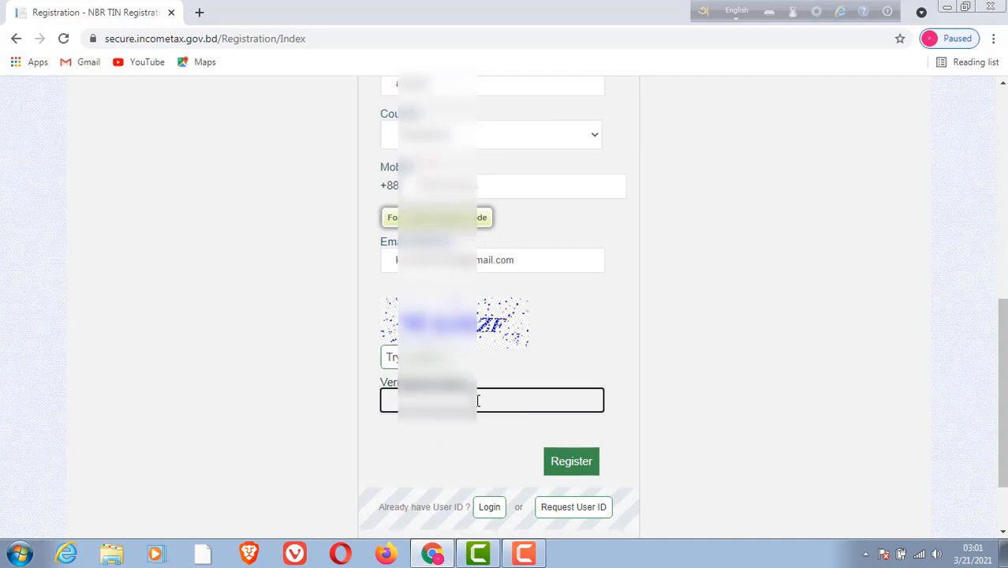
type("WAJDZF")
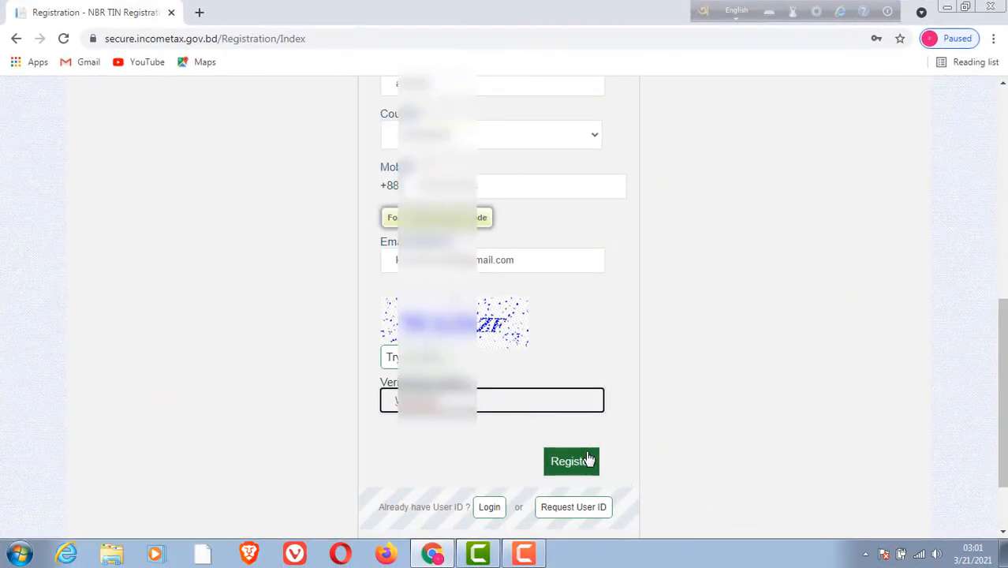
scroll(588, 458, "down", 2)
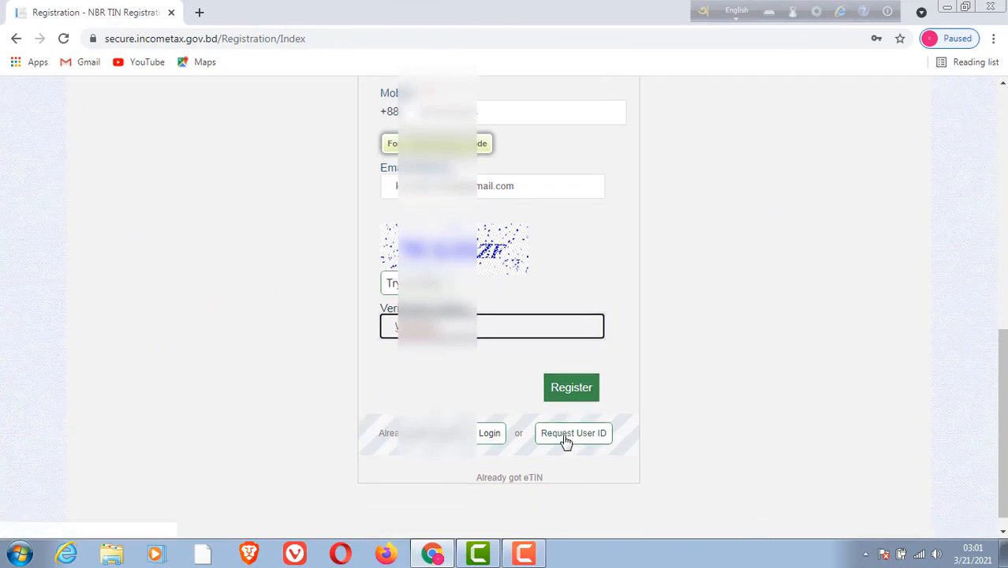
left_click(574, 390)
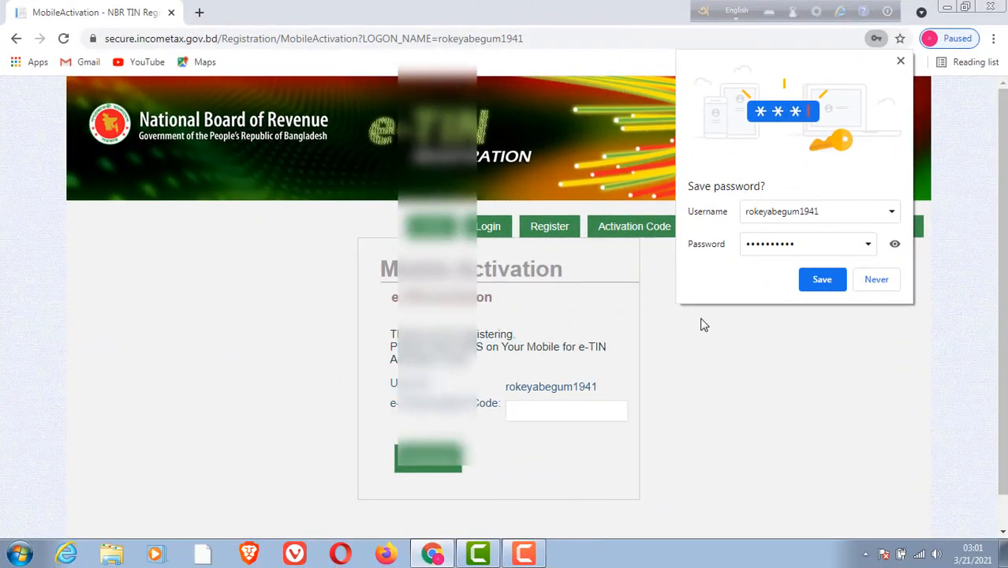
Decline saving the password in the browser, and activate the account with the e-TIN activation code sent by SMS.
left_click(875, 278)
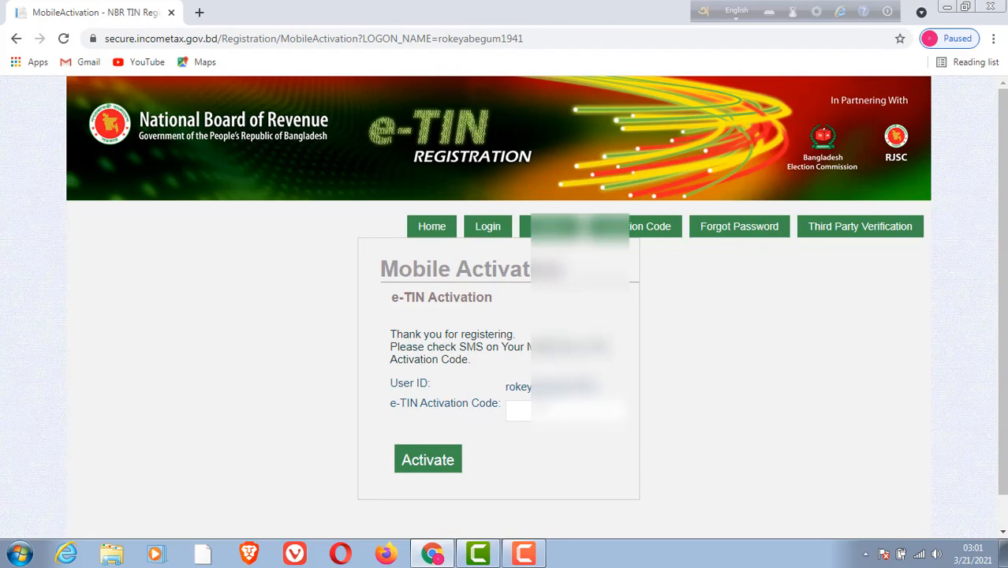
left_click(562, 410)
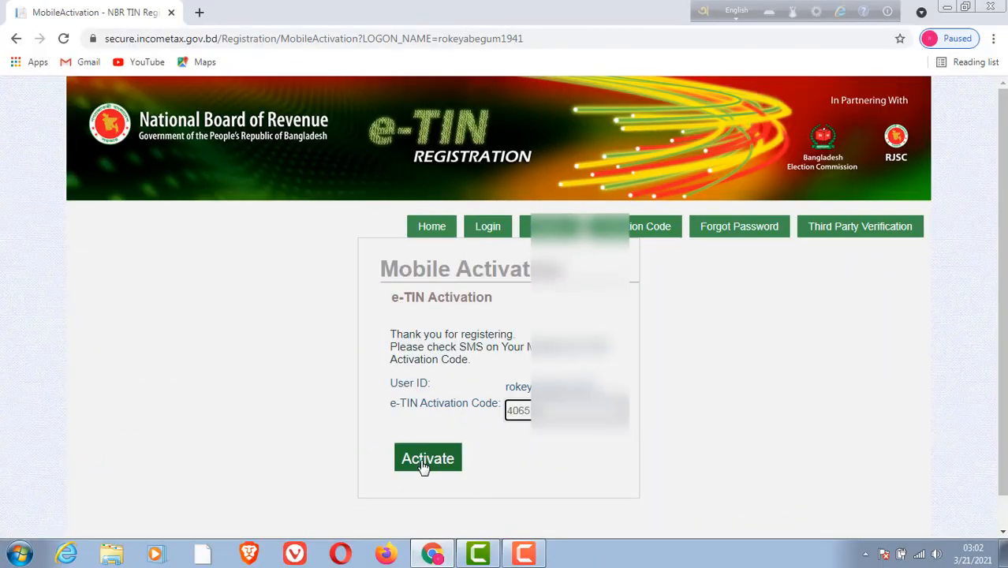
left_click(424, 463)
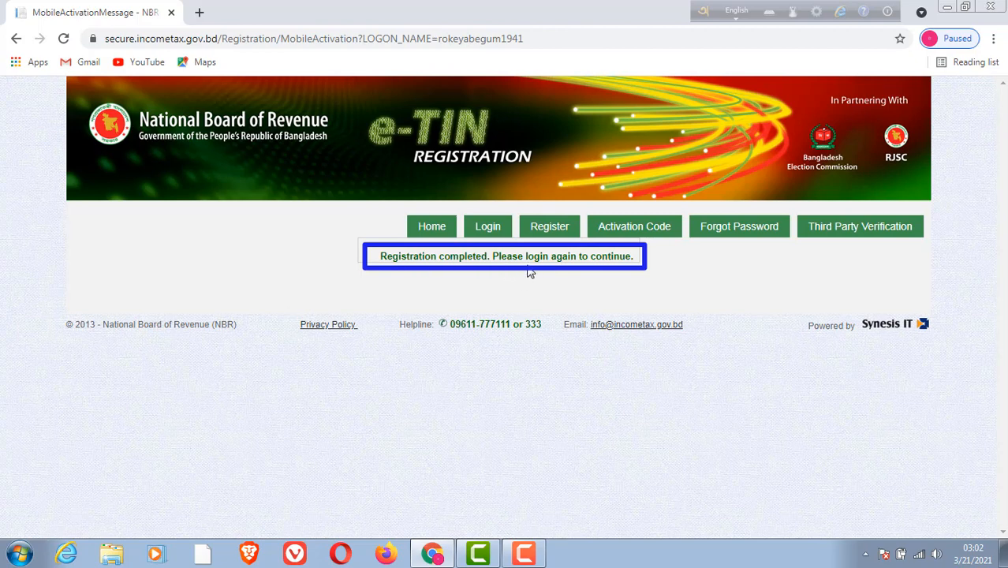
Log in to the e-TIN site with the new account's user ID and password.
left_click(486, 229)
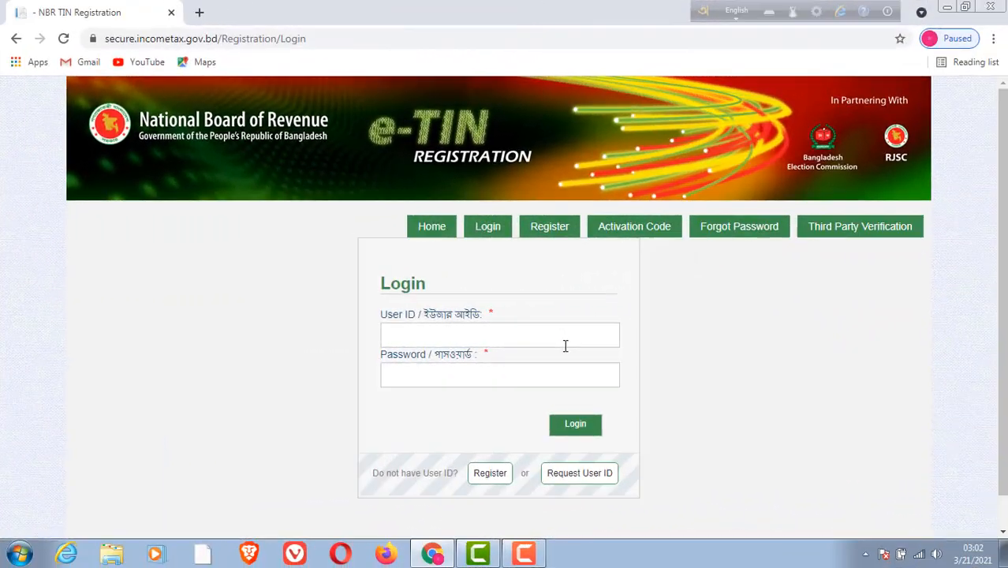
scroll(565, 345, "down", 1)
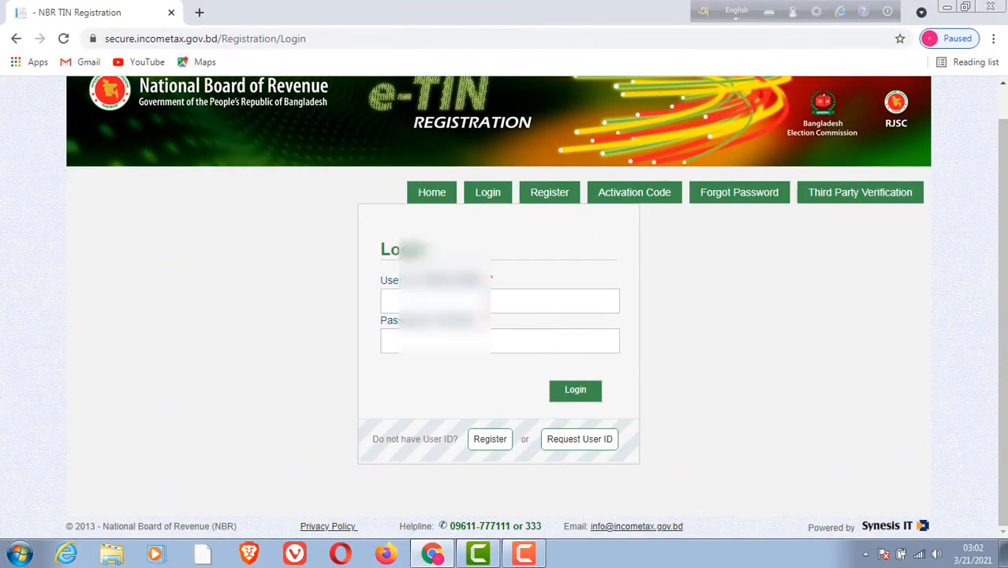
left_click(483, 301)
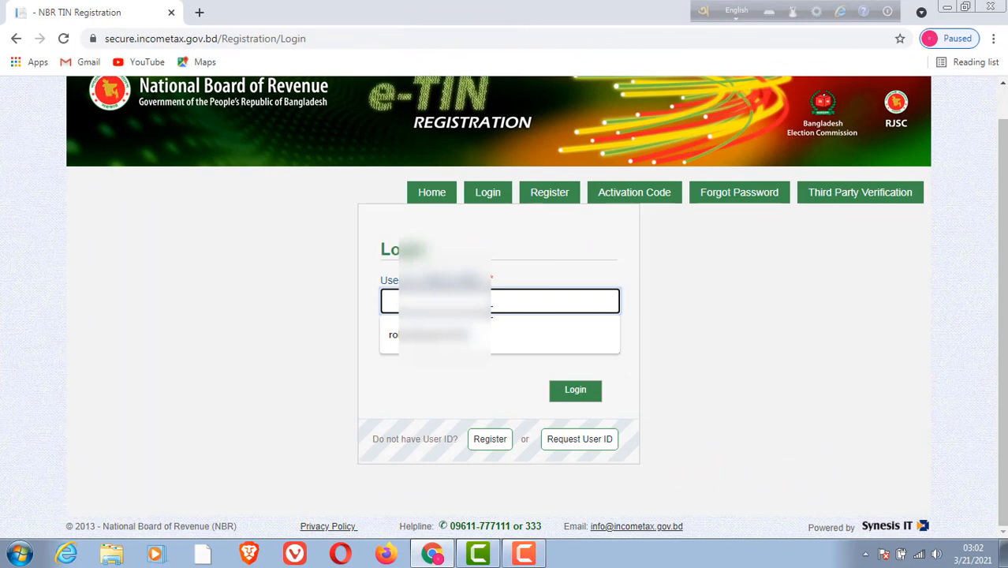
left_click(491, 335)
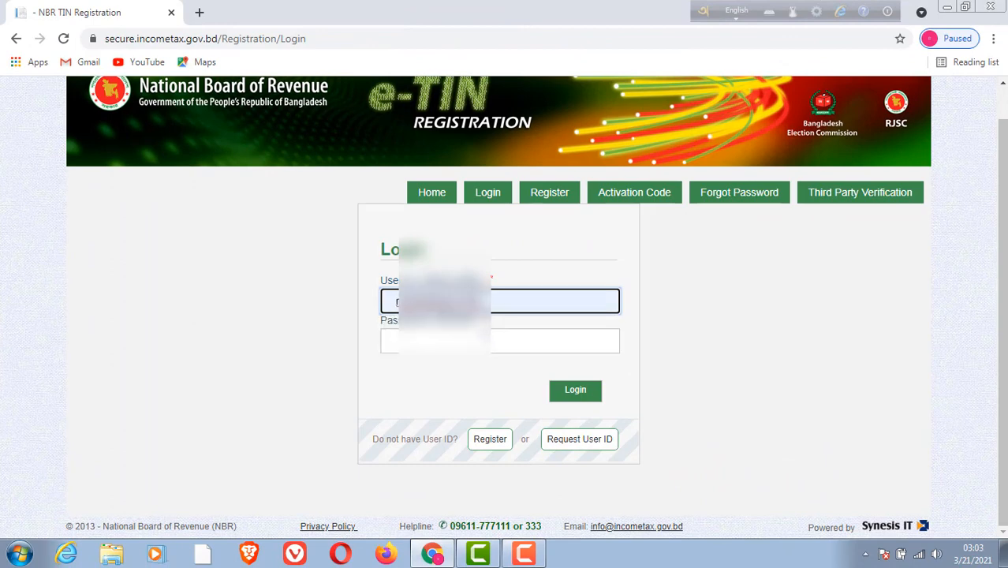
left_click(493, 339)
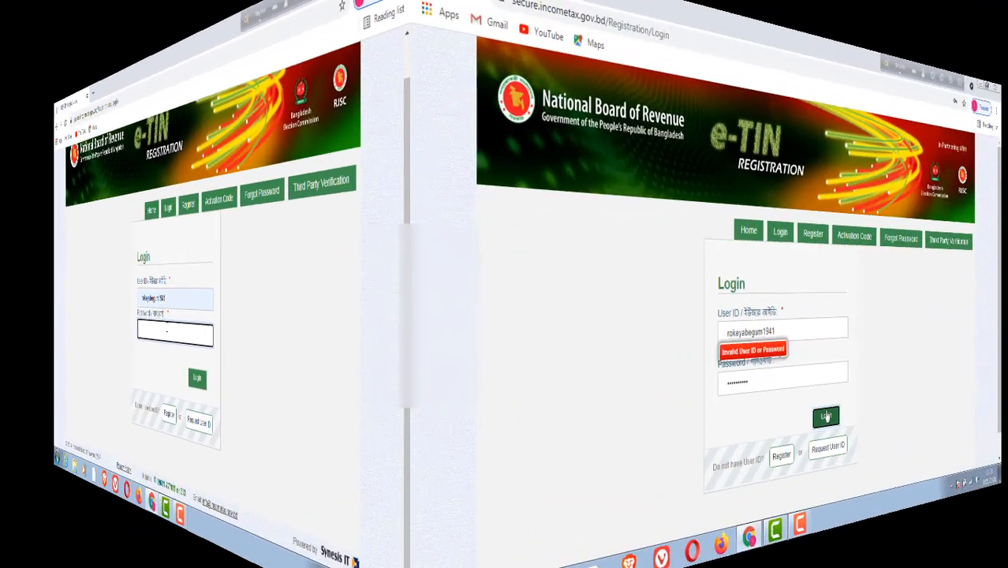
left_click(575, 390)
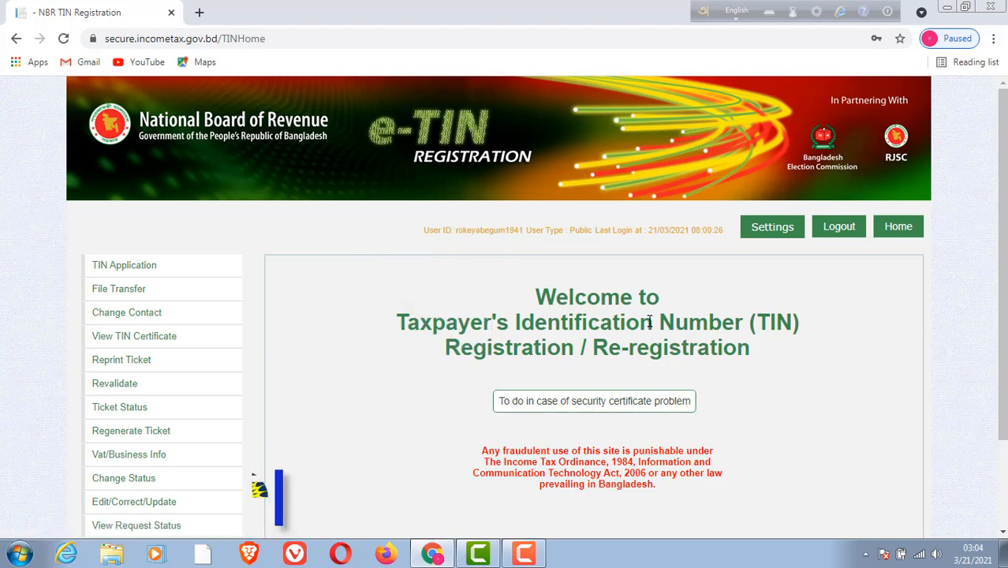
Open the TIN Registration/Re-registration application and set Taxpayer's Status a) to Individual -> Bangladeshi.
scroll(650, 320, "down", 2)
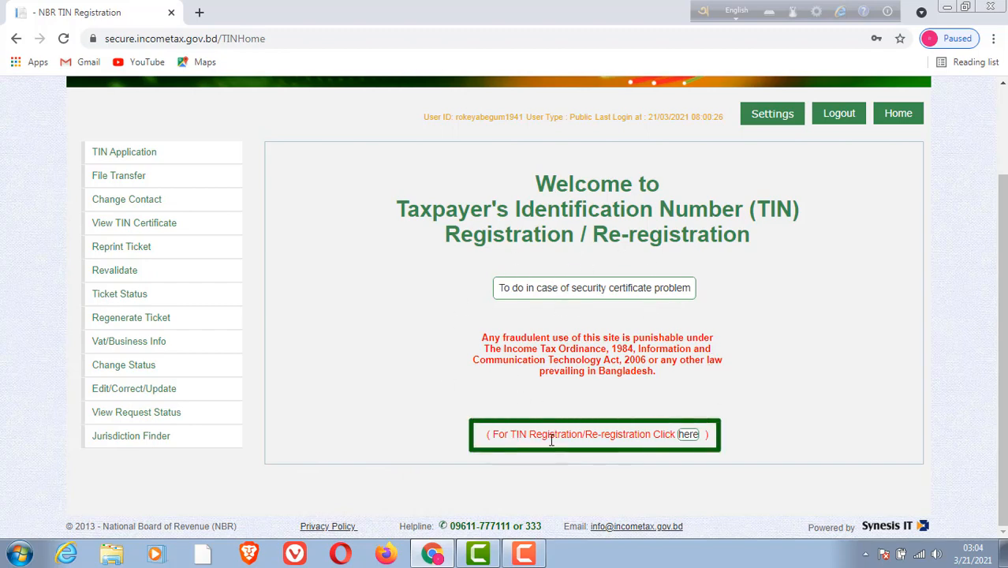
left_click(688, 435)
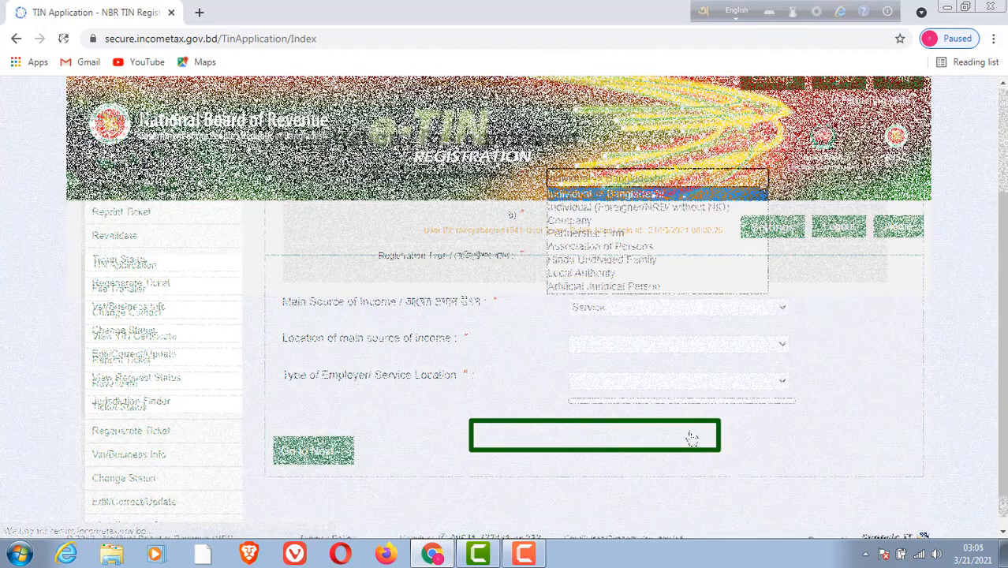
left_click(757, 180)
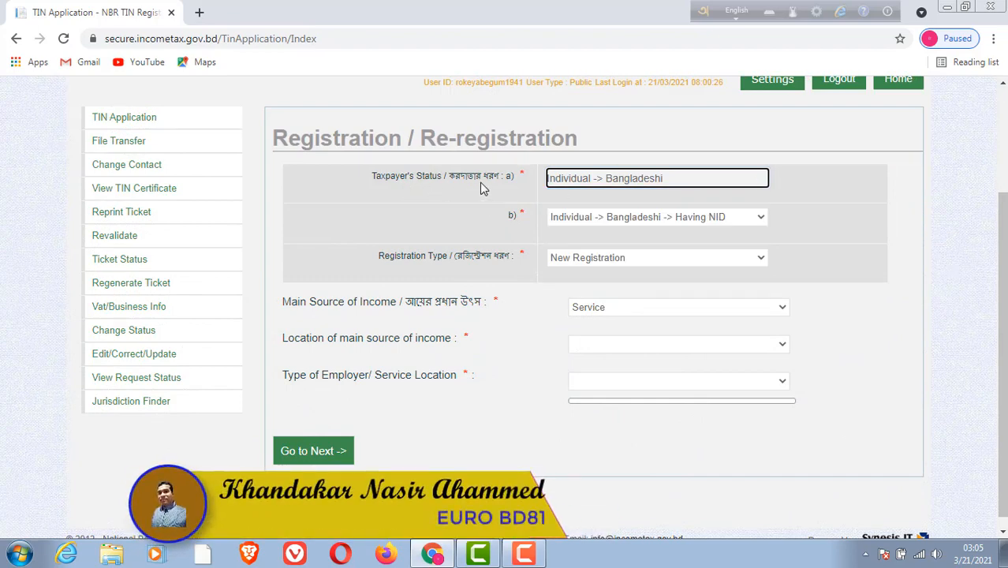
left_click(720, 183)
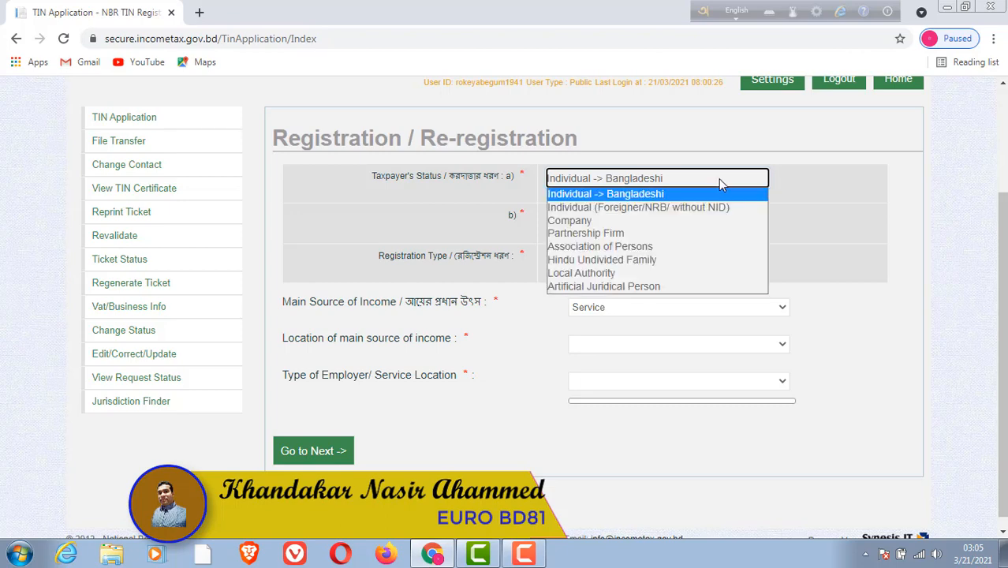
left_click(677, 194)
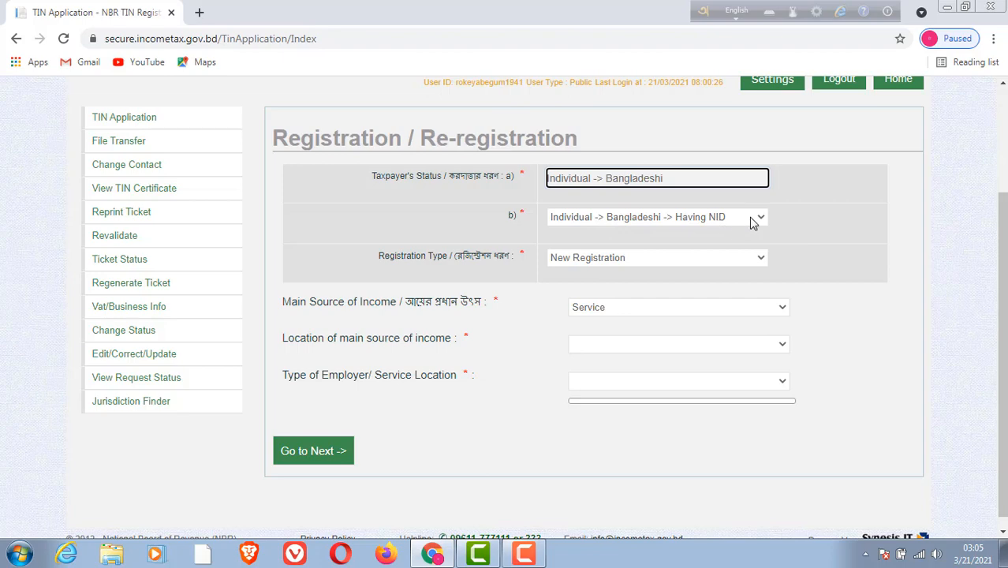
Set Taxpayer's Status b) to Individual -> Bangladeshi -> Having NID and the Registration Type to New Registration.
scroll(756, 218, "down", 1)
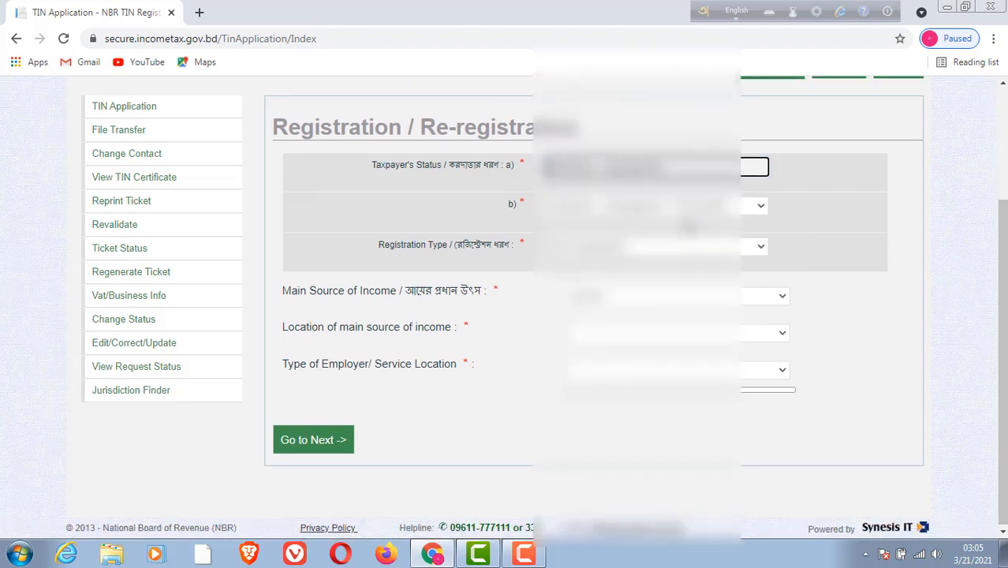
left_click(761, 207)
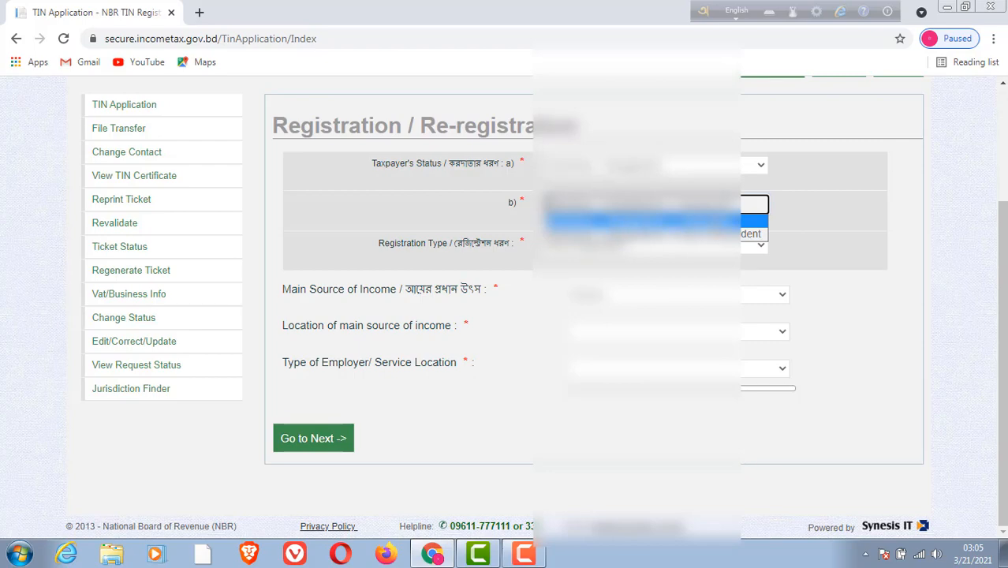
left_click(718, 221)
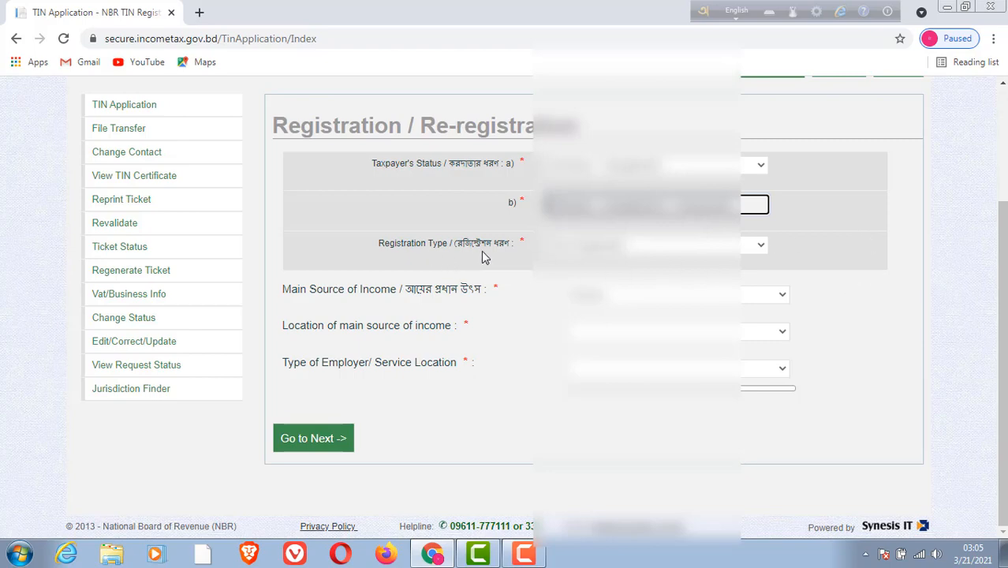
left_click(757, 248)
left_click(758, 262)
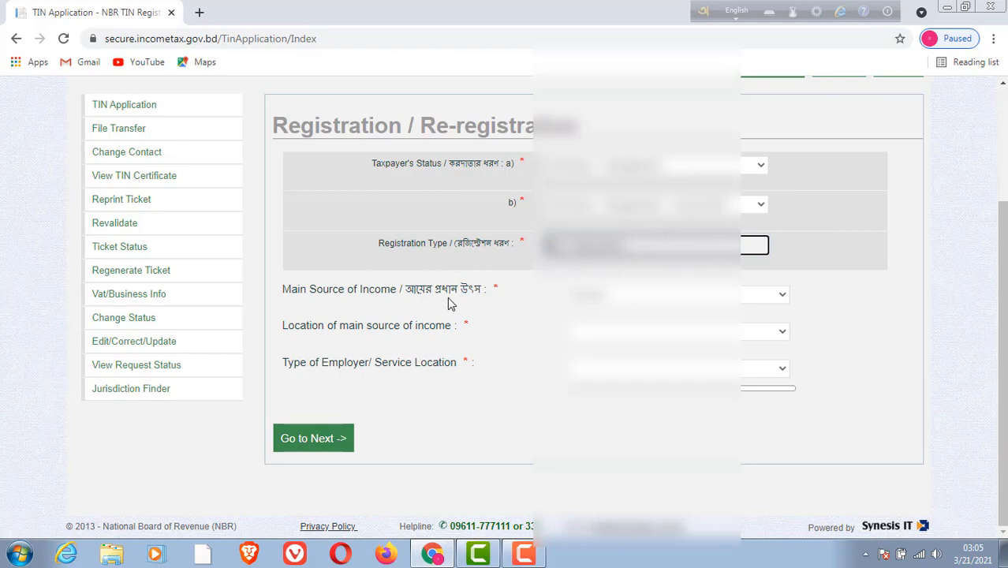
Choose the taxpayer's Main Source of Income for the new registration.
left_click(781, 294)
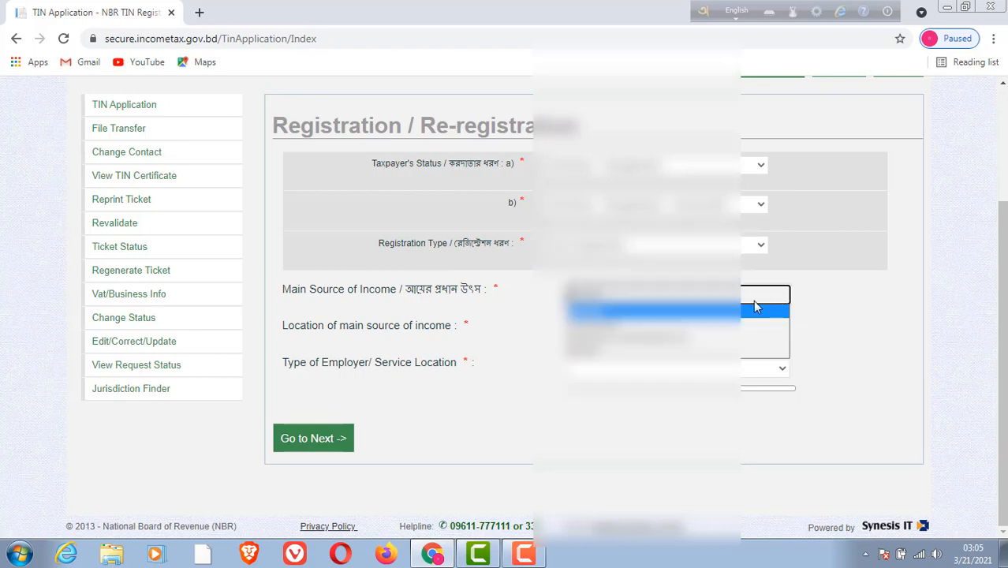
key("Down")
key("Down")
key("Down")
key("Return")
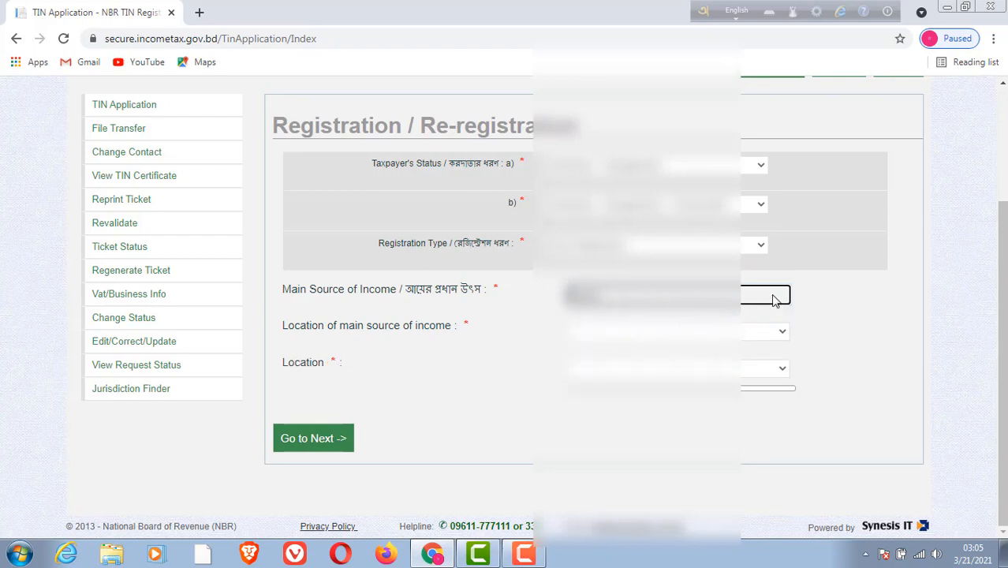
left_click(775, 298)
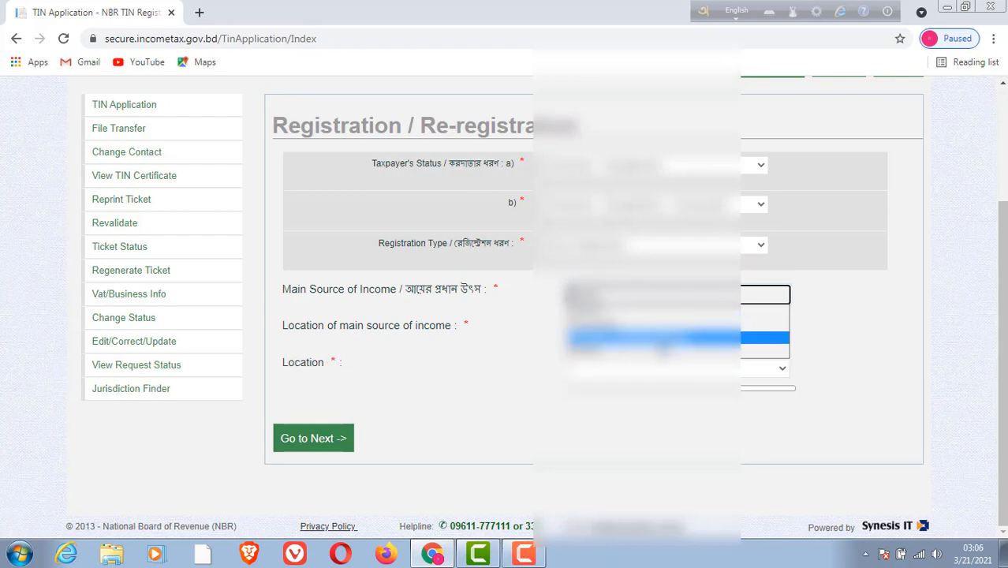
left_click(661, 350)
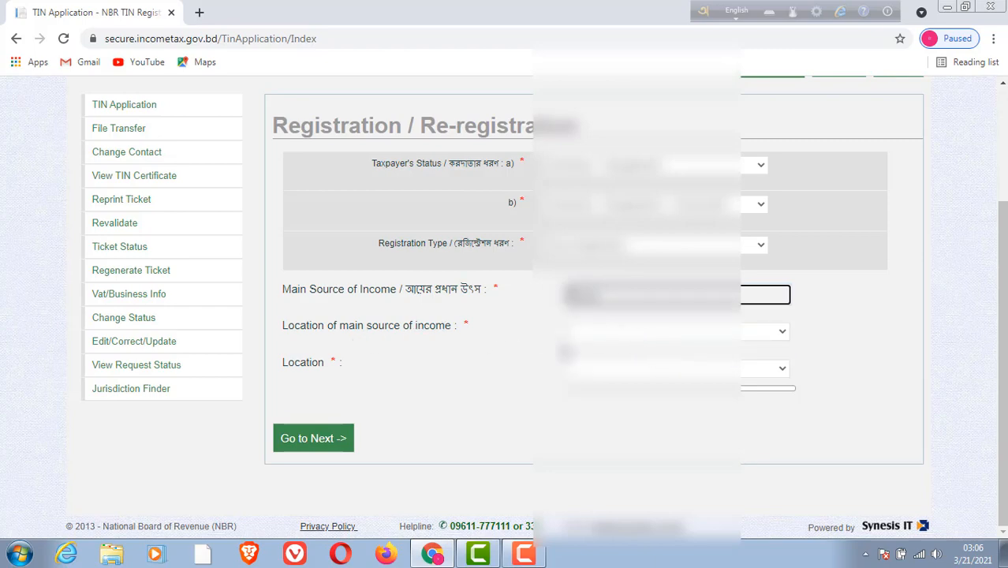
Select the Location of main source of income and the specific Location, and continue to the Basic Information step.
left_click(783, 333)
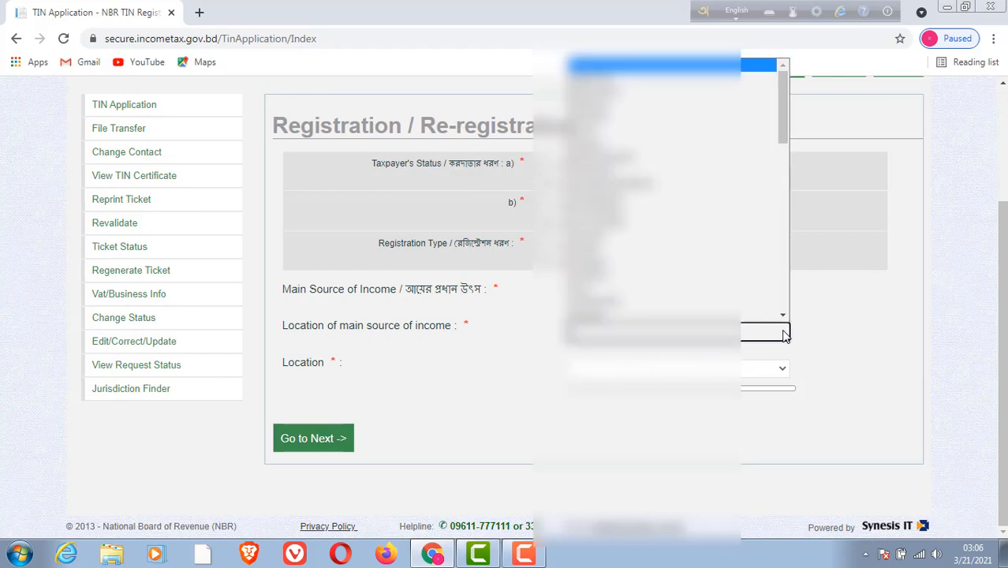
scroll(728, 301, "down", 1)
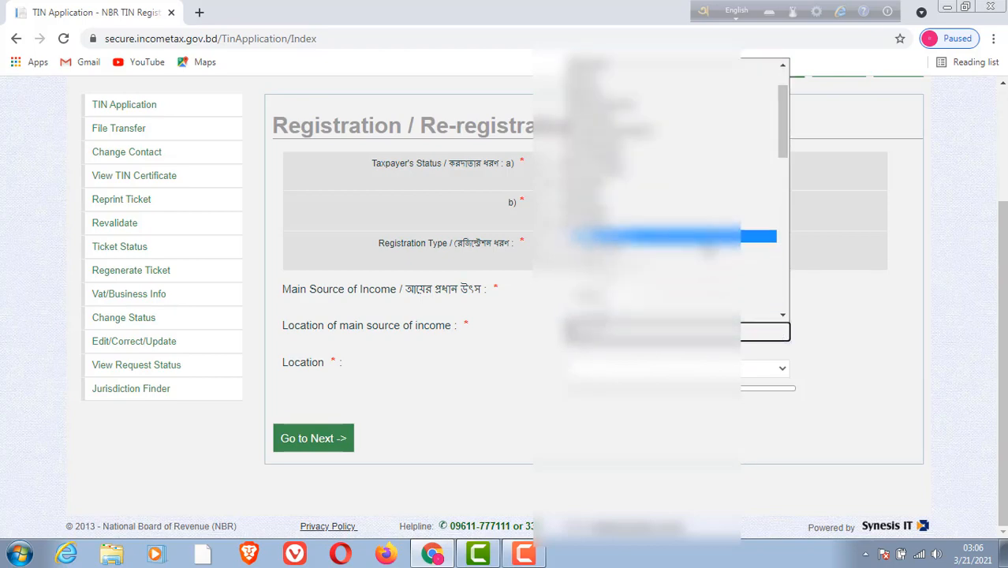
left_click(707, 240)
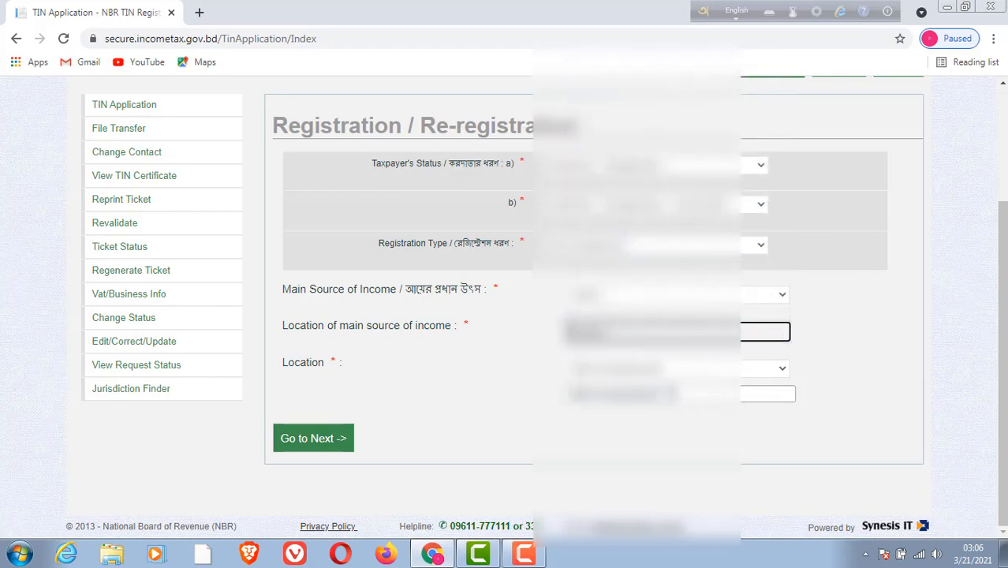
left_click(781, 369)
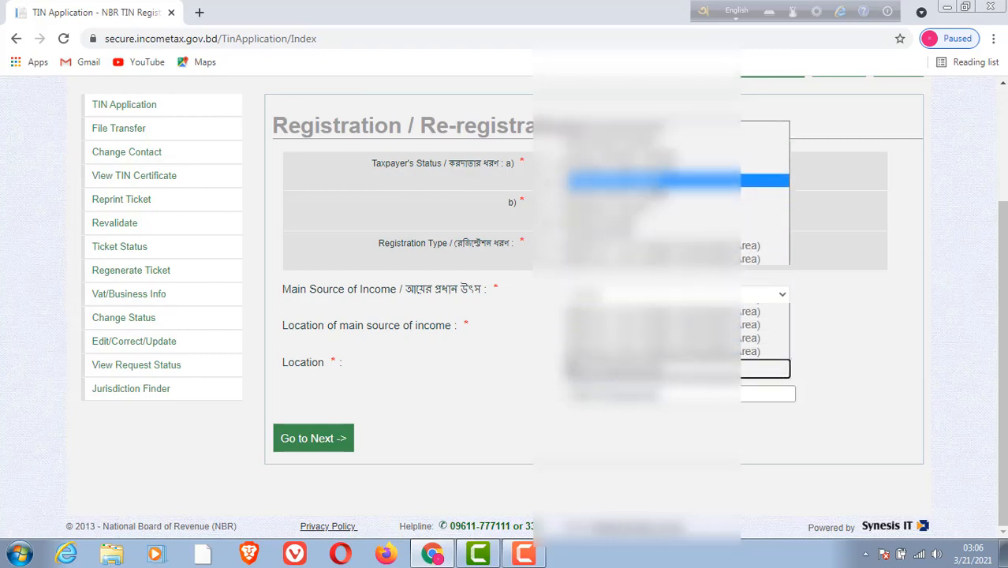
left_click(671, 180)
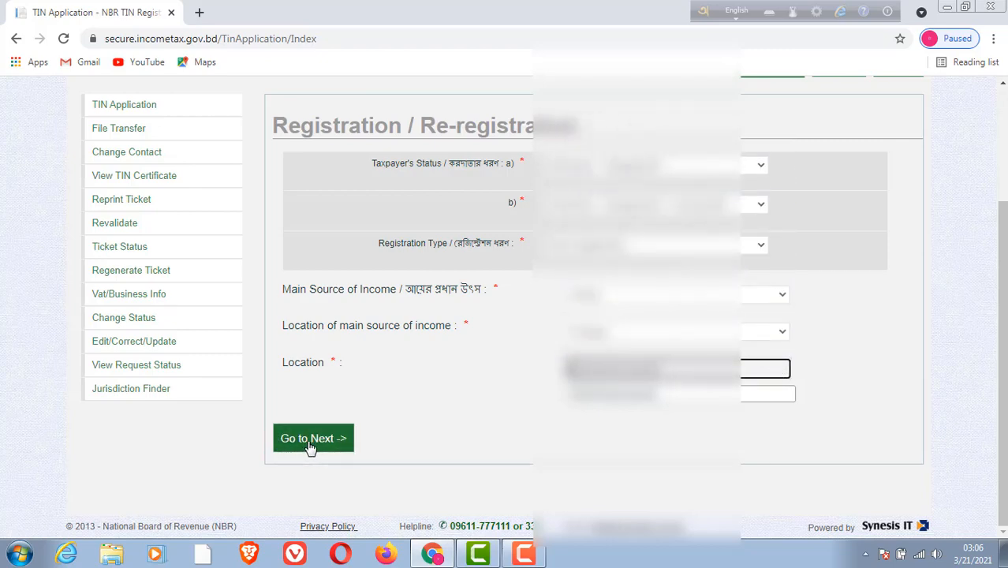
left_click(313, 442)
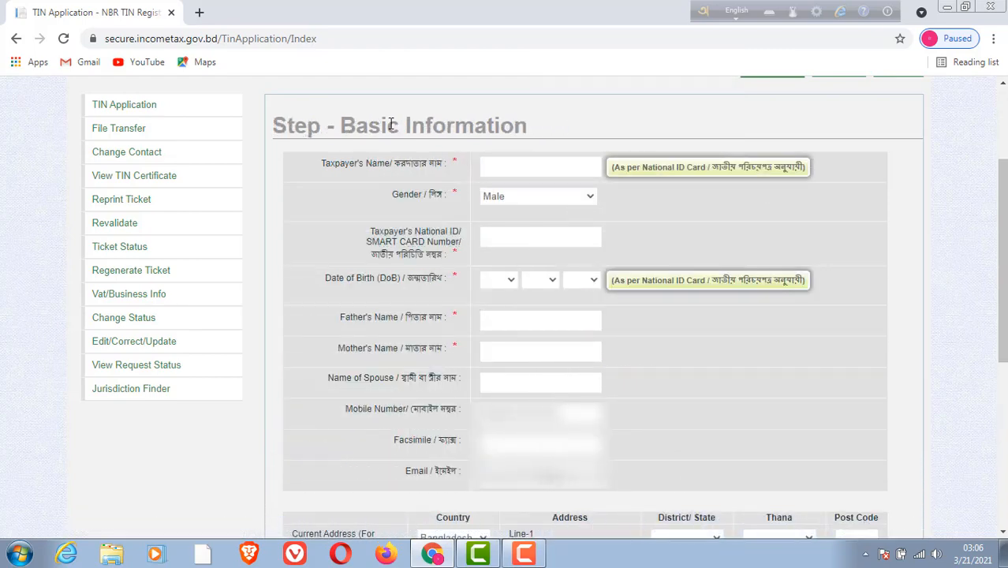
Fill in the taxpayer's name and remaining basic information, with the permanent address same as the current one, and continue to the Final Preview.
left_click(517, 167)
type("Ro")
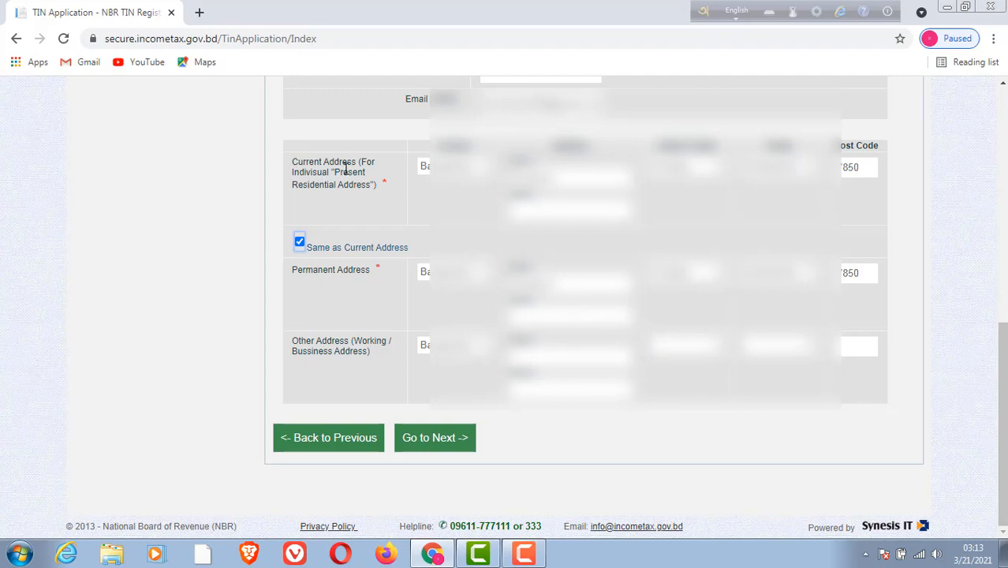
left_click(462, 438)
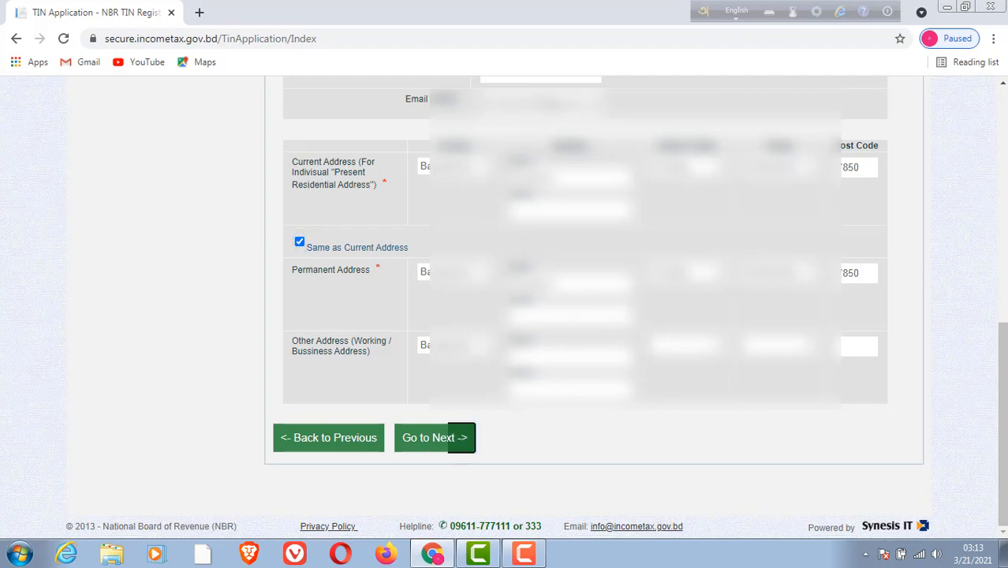
left_click(430, 444)
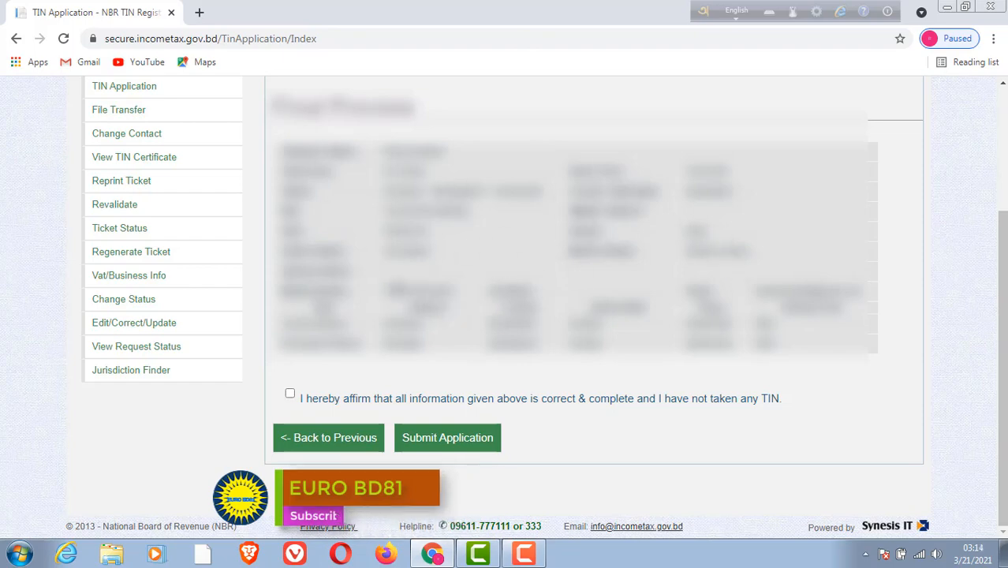
Affirm that the given information is correct and submit the TIN application, and open the issued certificate.
left_click(290, 396)
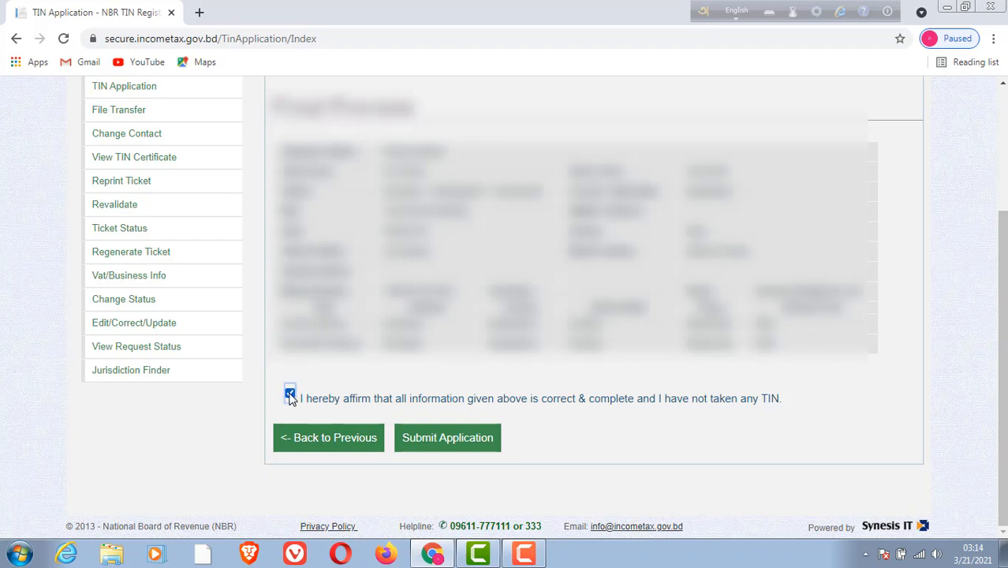
left_click(457, 443)
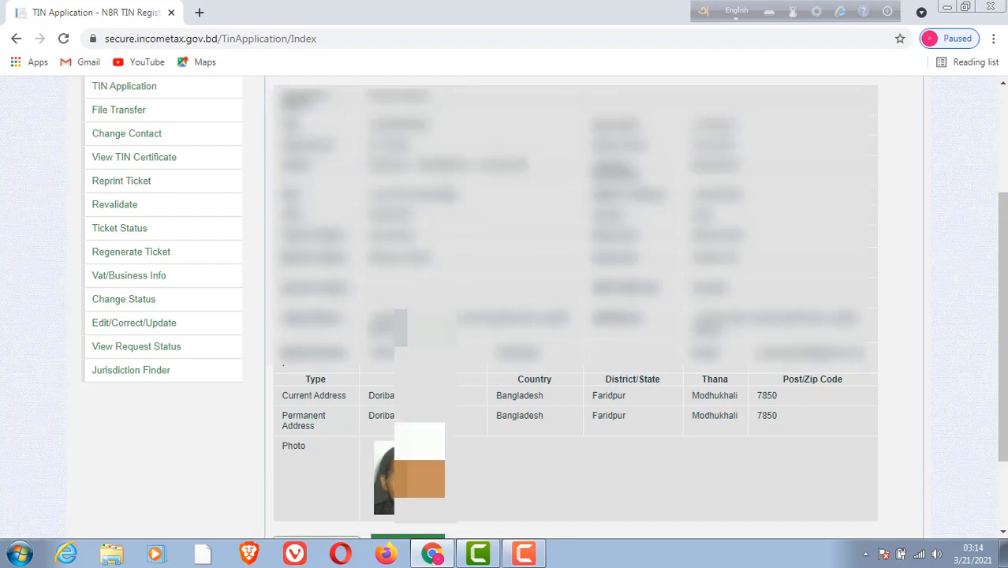
scroll(380, 486, "down", 1)
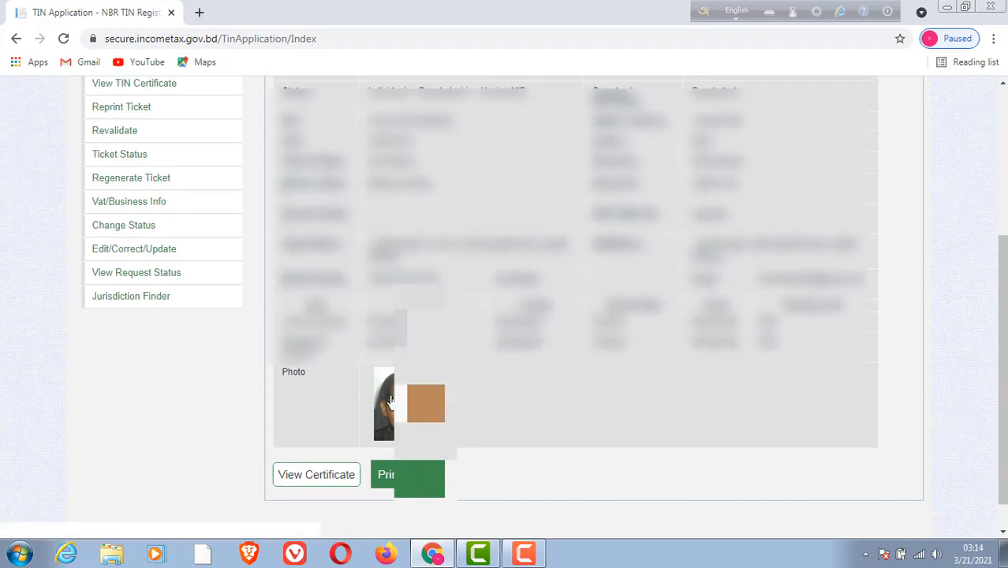
scroll(544, 308, "up", 2)
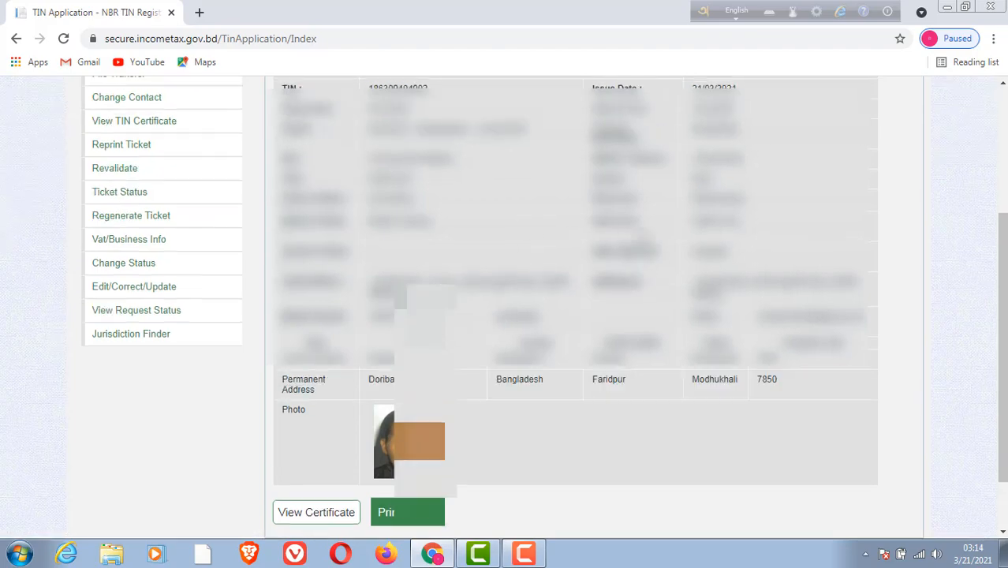
scroll(544, 307, "down", 2)
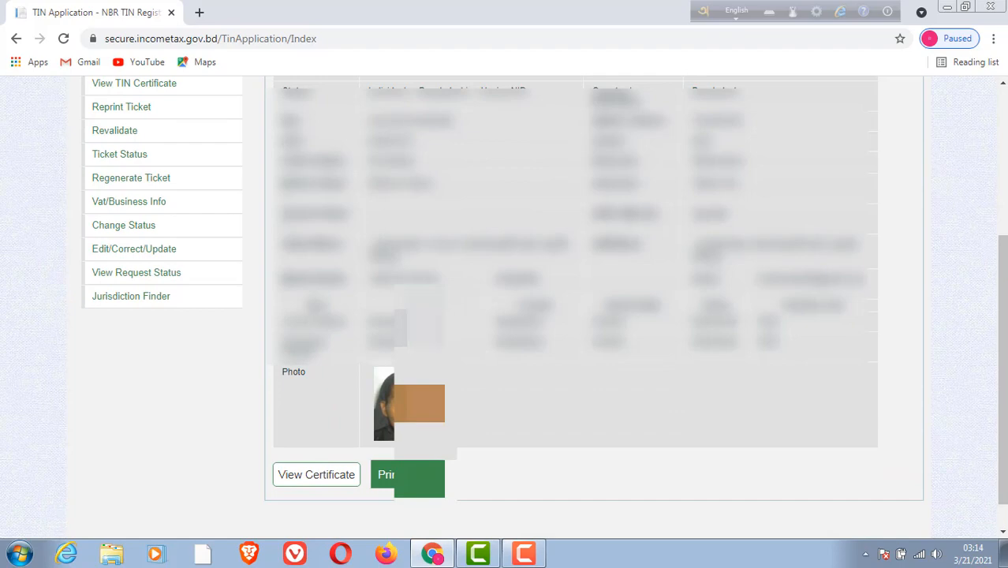
left_click(304, 476)
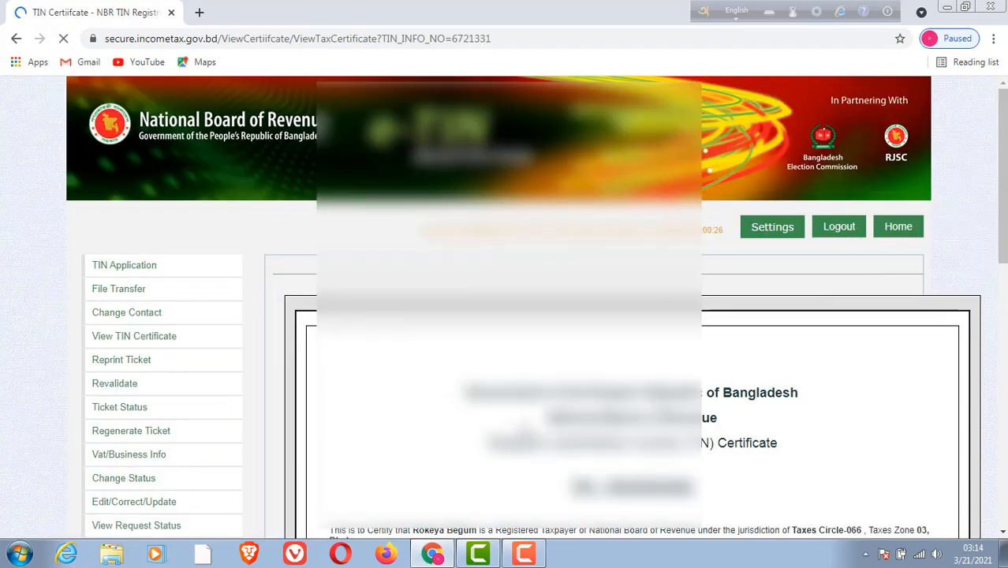
Examine the TIN certificate from its heading and taxpayer details down to the QR code and issuing tax office.
scroll(525, 428, "down", 1)
scroll(525, 428, "down", 1)
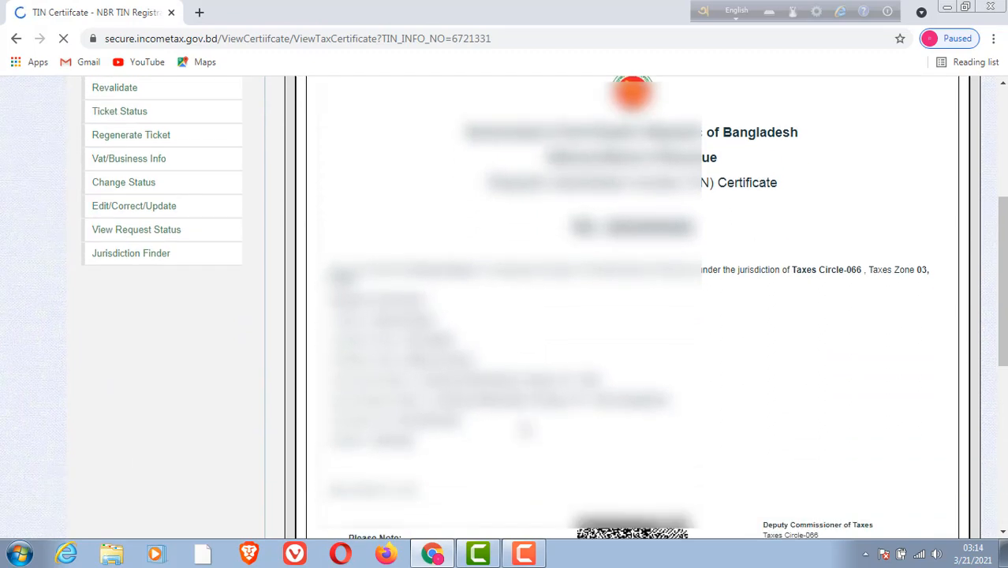
scroll(526, 428, "down", 5)
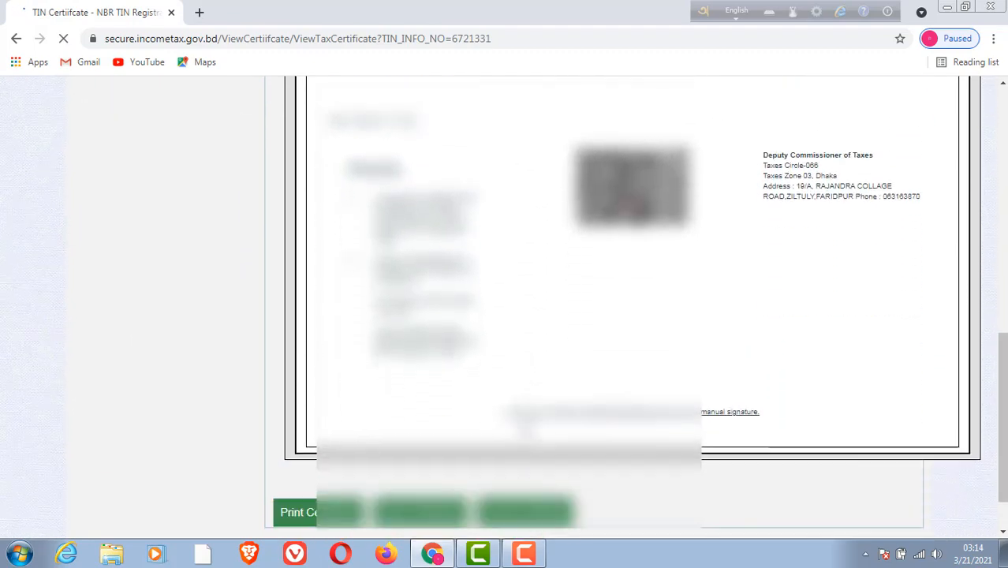
scroll(526, 429, "up", 2)
scroll(526, 428, "up", 1)
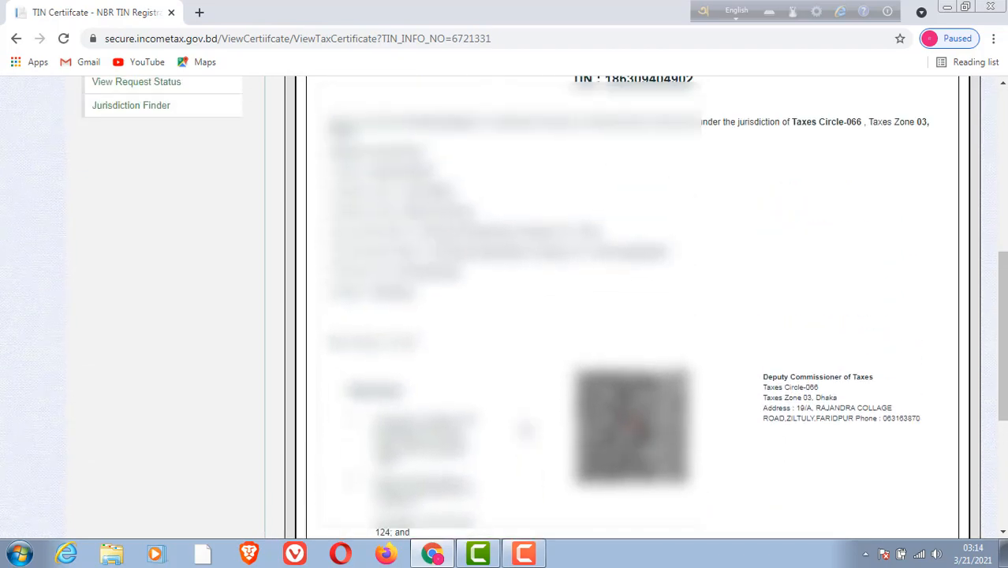
scroll(525, 428, "up", 4)
scroll(526, 429, "down", 1)
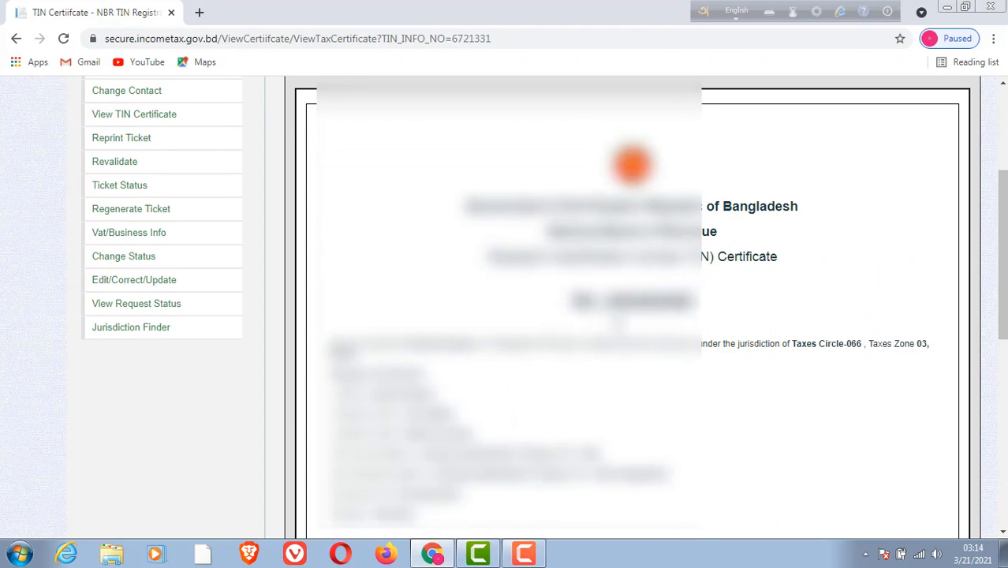
scroll(623, 325, "down", 2)
scroll(617, 326, "down", 5)
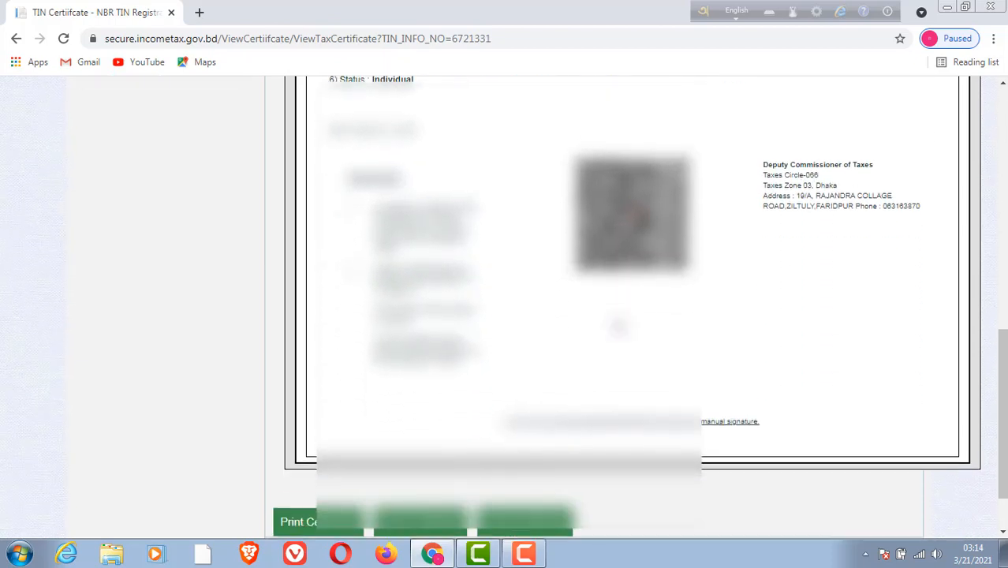
Save the TIN certificate as a PDF file.
scroll(618, 326, "down", 1)
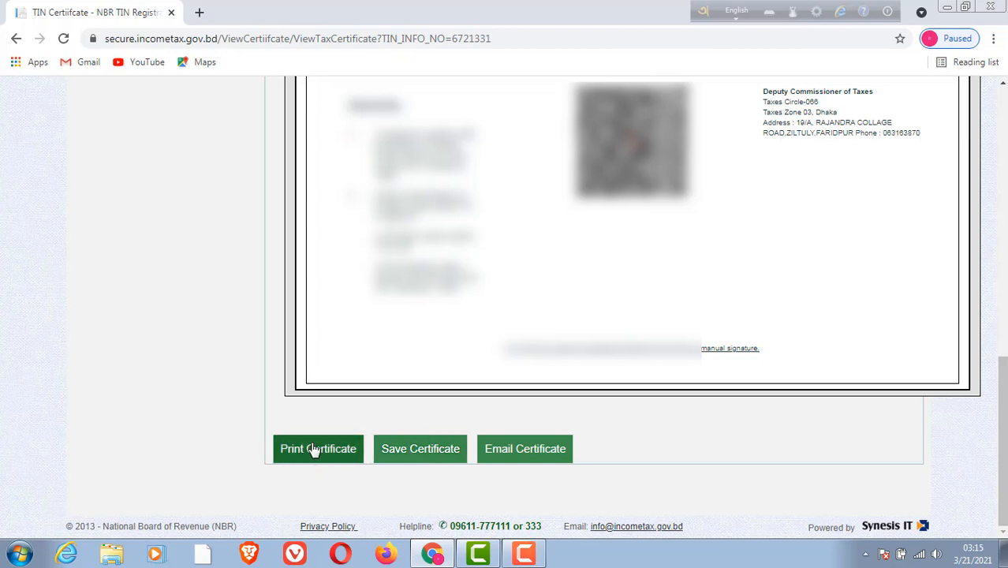
left_click(423, 454)
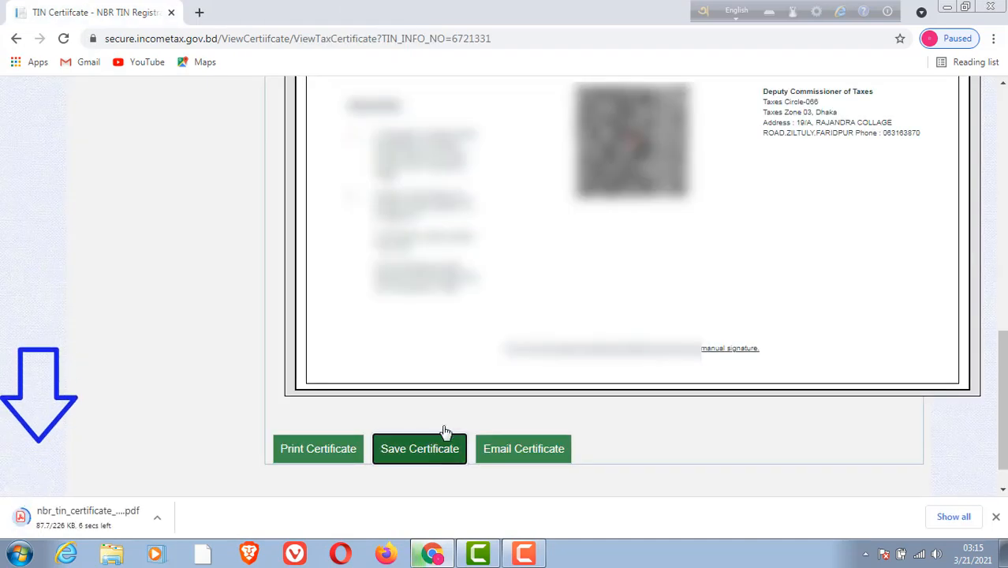
scroll(631, 284, "up", 2)
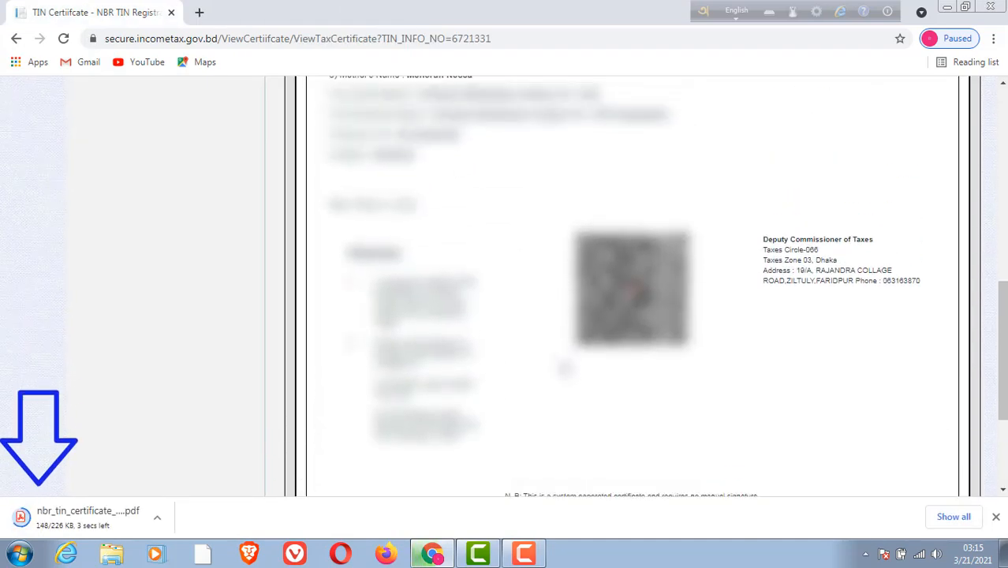
scroll(565, 368, "up", 6)
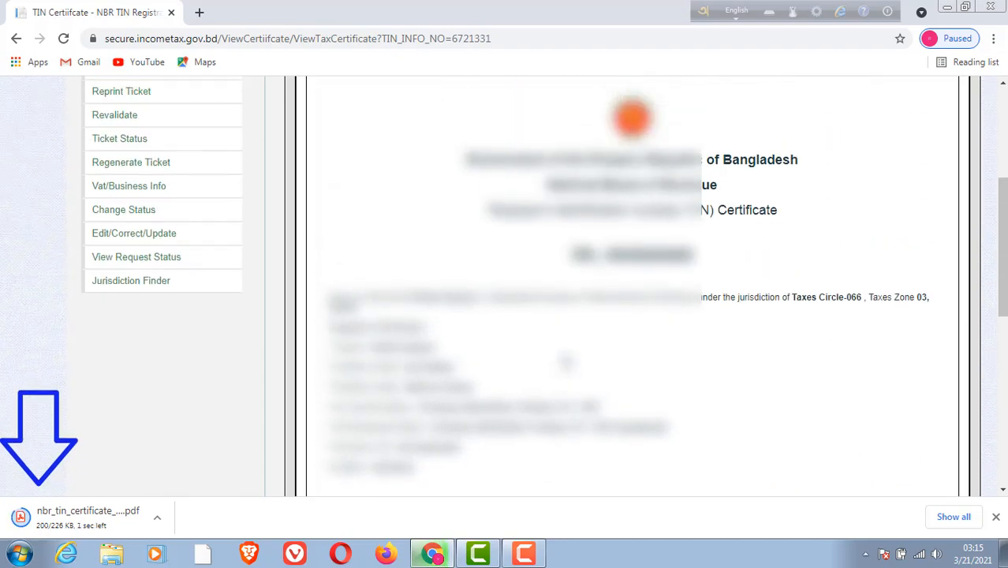